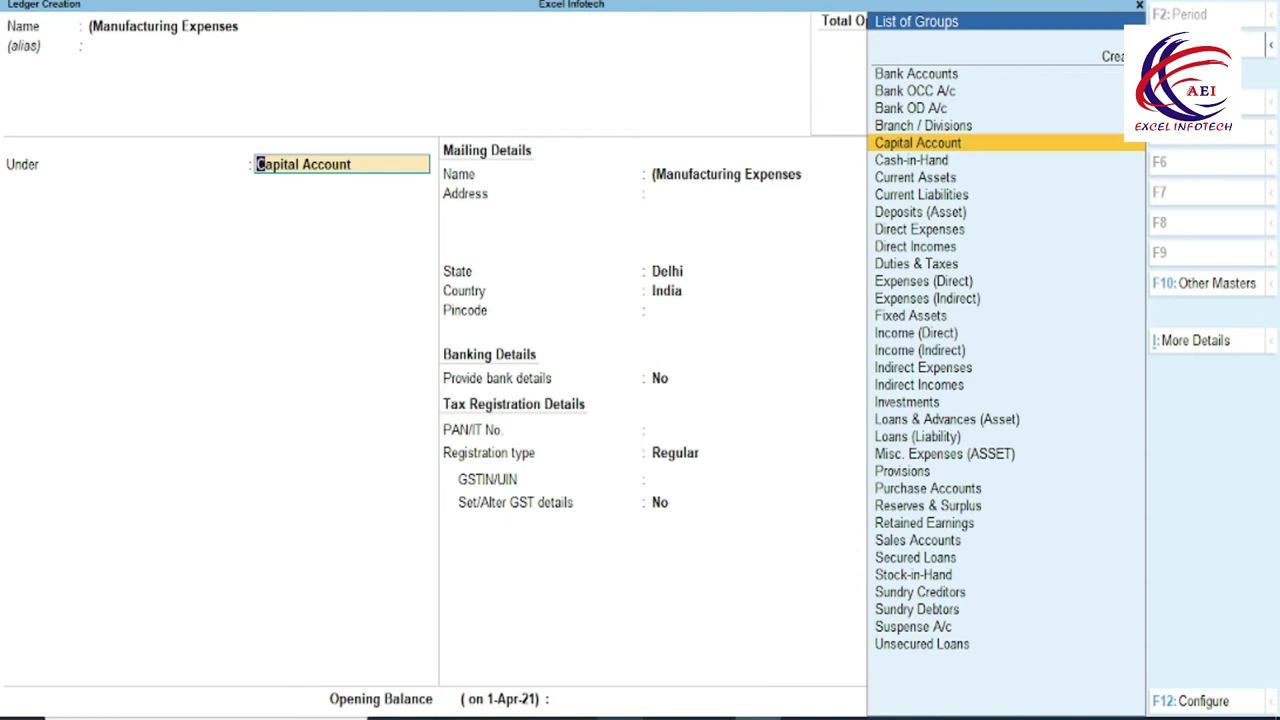
# - Assign the "(Manufacturing Expenses" ledger to the Direct Expenses group, keep the remaining defaults and save it
pyautogui.write('d')
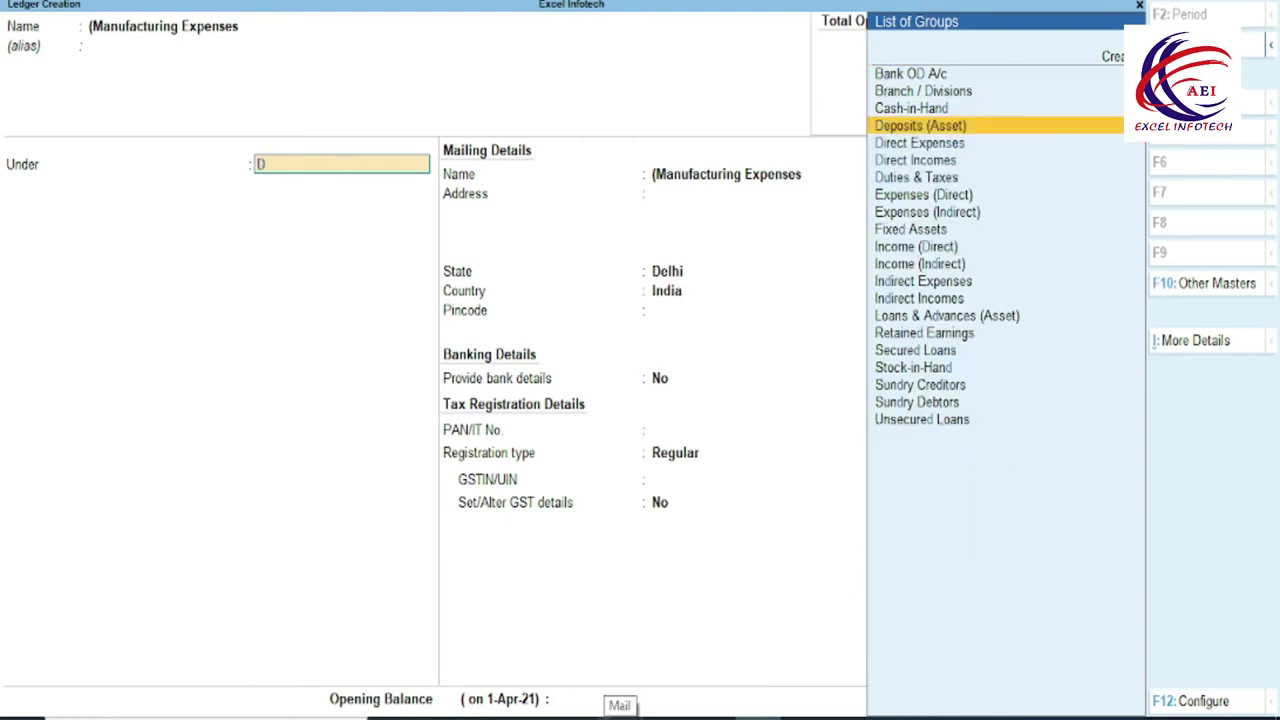
pyautogui.write('i')
pyautogui.press('Return')
pyautogui.press('Return')
pyautogui.press('Return')
pyautogui.press('Return')
pyautogui.press('Return')
pyautogui.press('Return')
pyautogui.press('Return')
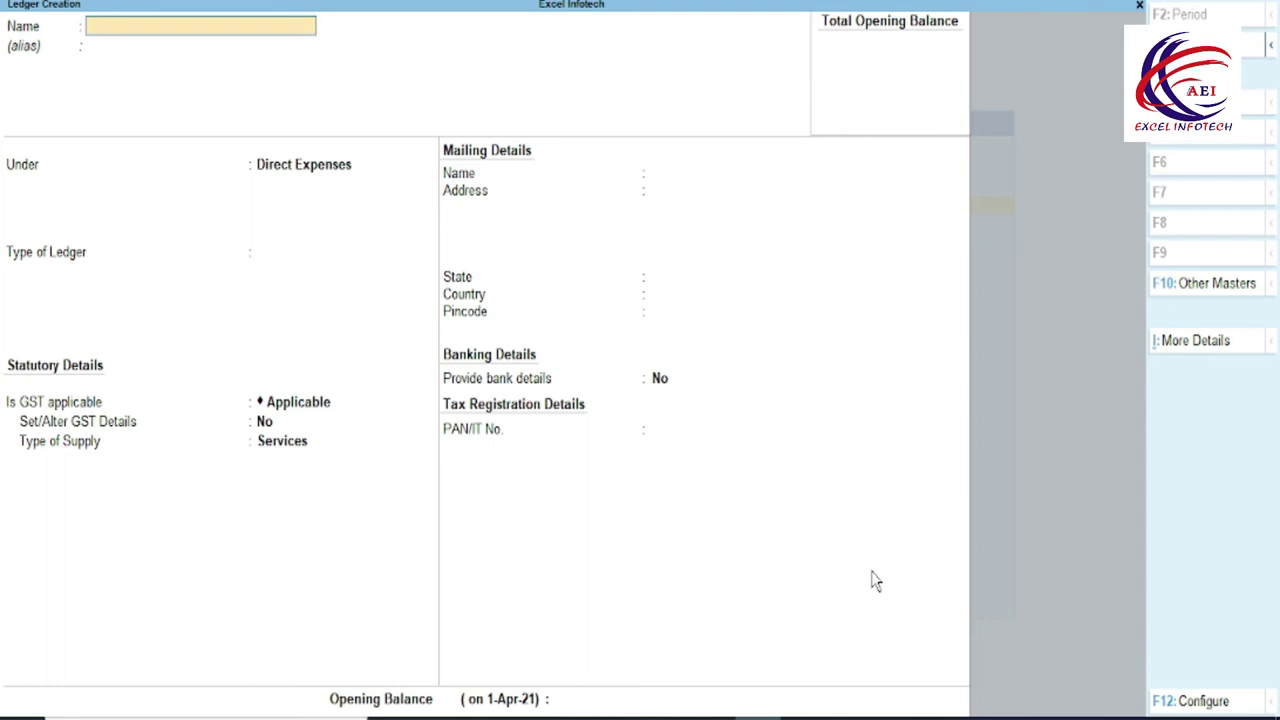
# - Copy "(Rickshaw Hire" from the direct expenses examples in the PDF into the new ledger's name in TallyPrime
pyautogui.hotkey('alt', 'Tab')
pyautogui.click(523, 358)
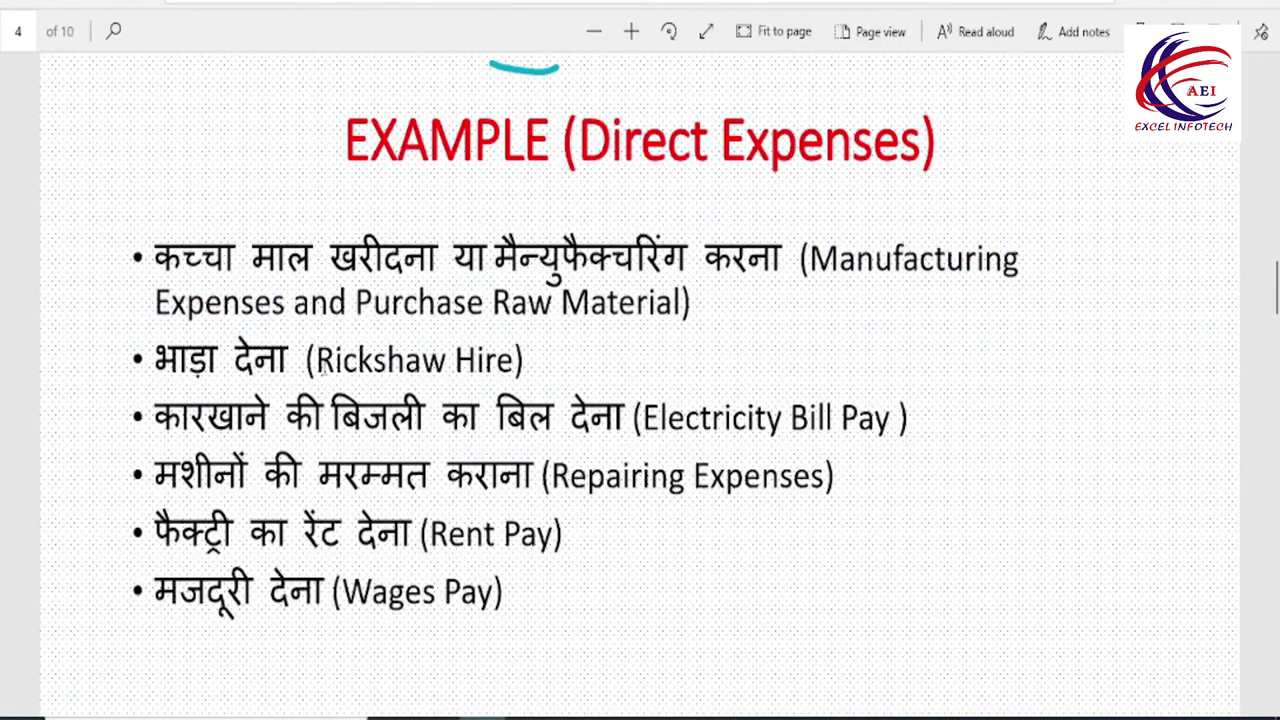
pyautogui.moveTo(318, 366); pyautogui.dragTo(514, 368)
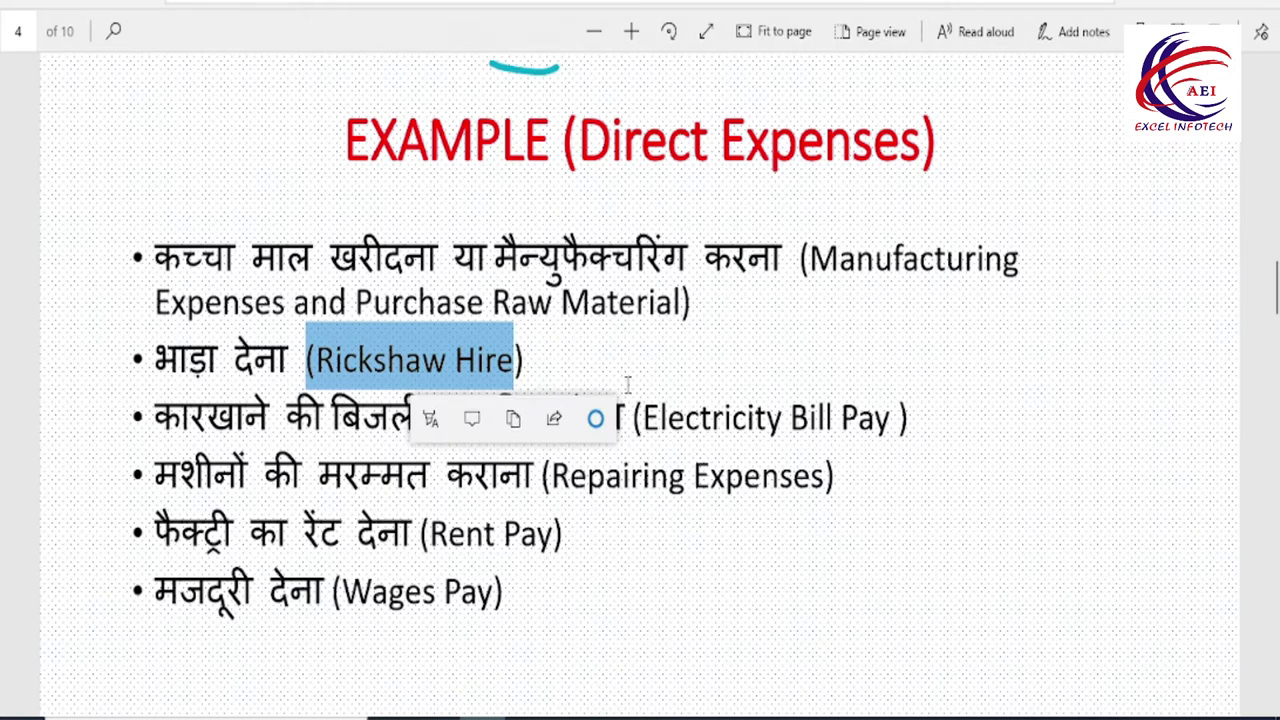
pyautogui.hotkey('ctrl', 'c')
pyautogui.hotkey('alt', 'Tab')
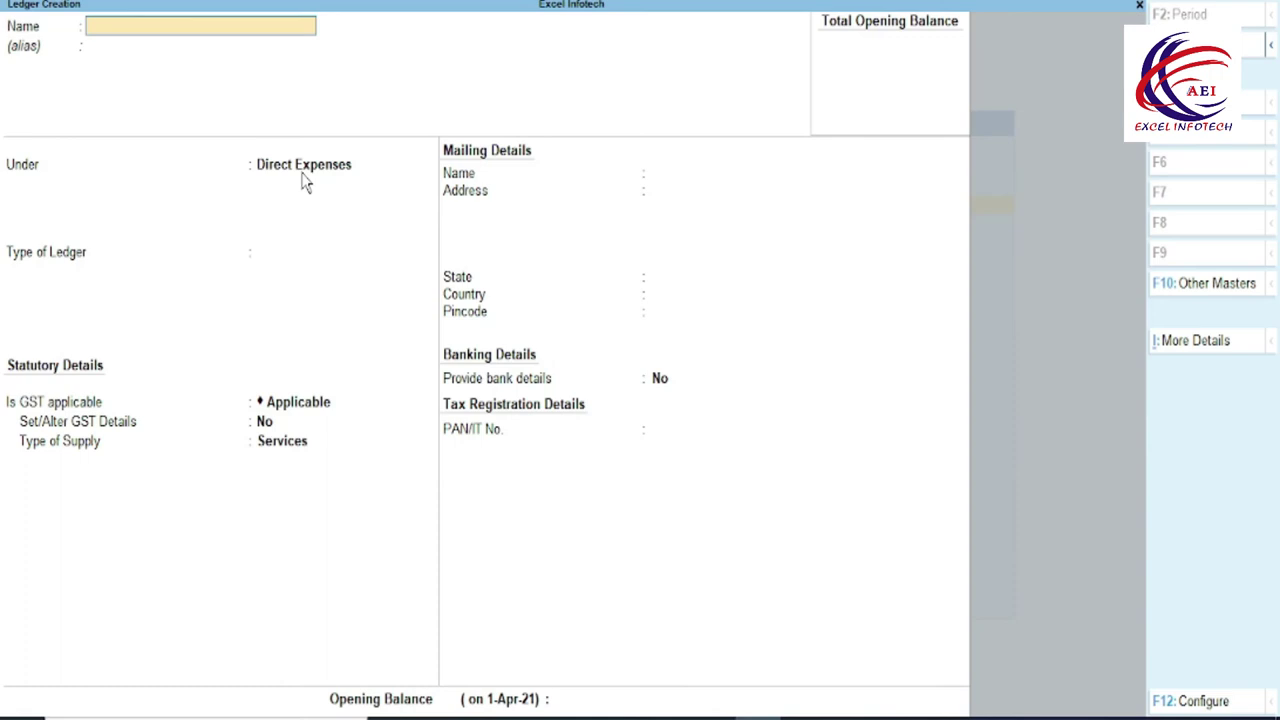
pyautogui.hotkey('ctrl', 'alt', 'v')
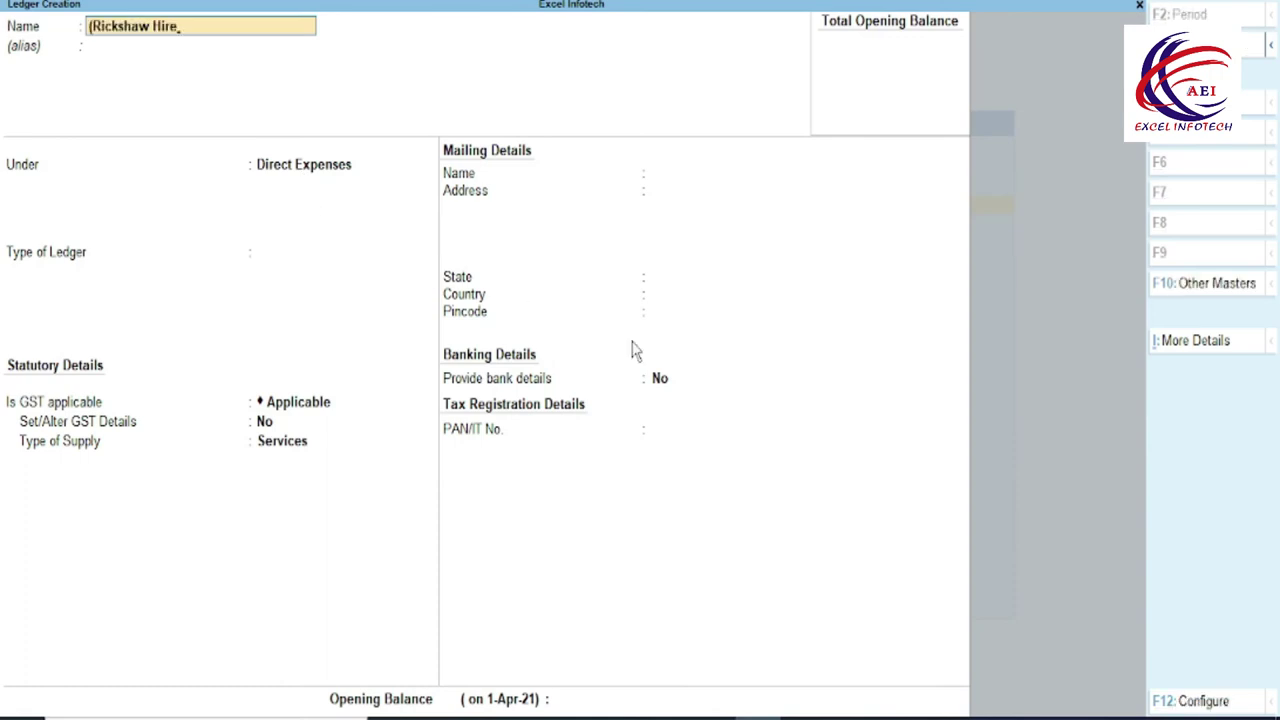
# - Keep Rickshaw Hire under Direct Expenses with ledger type Not Applicable, leave the opening balance blank and save the ledger
pyautogui.press('Return')
pyautogui.press('Return')
pyautogui.press('Return')
pyautogui.press('Return')
pyautogui.press('Return')
pyautogui.press('Return')
pyautogui.press('Return')
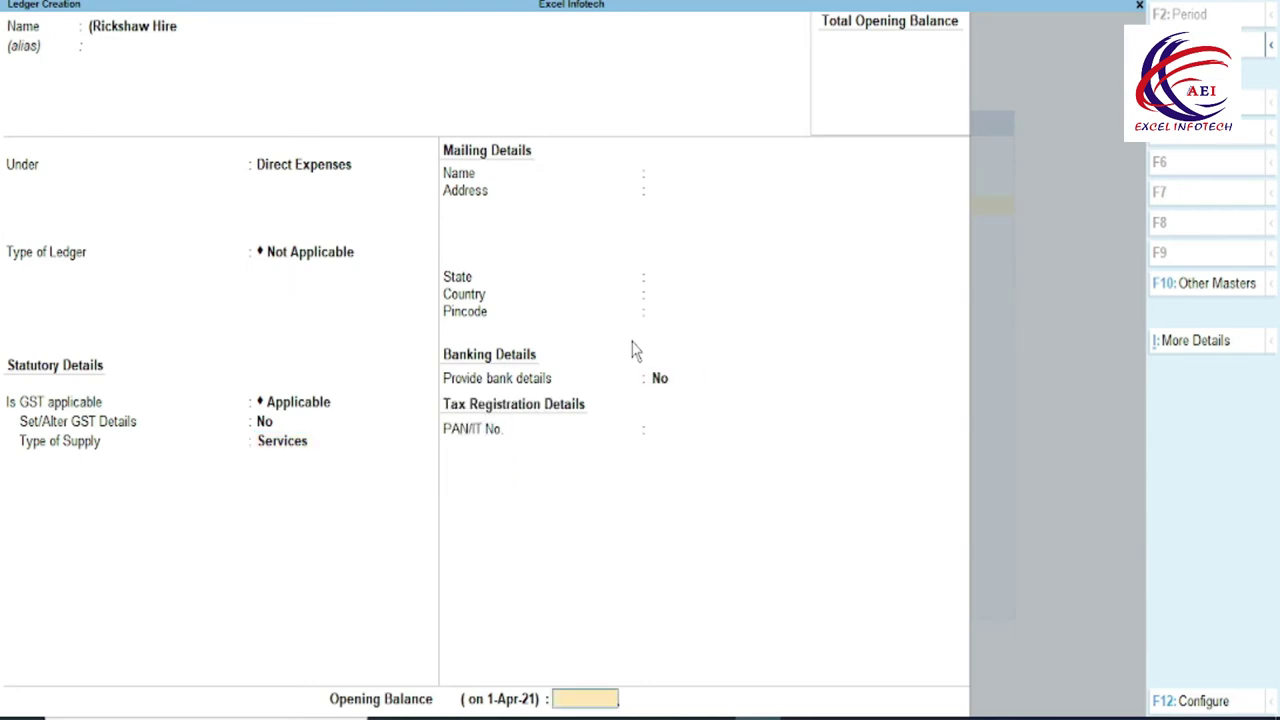
pyautogui.press('Return')
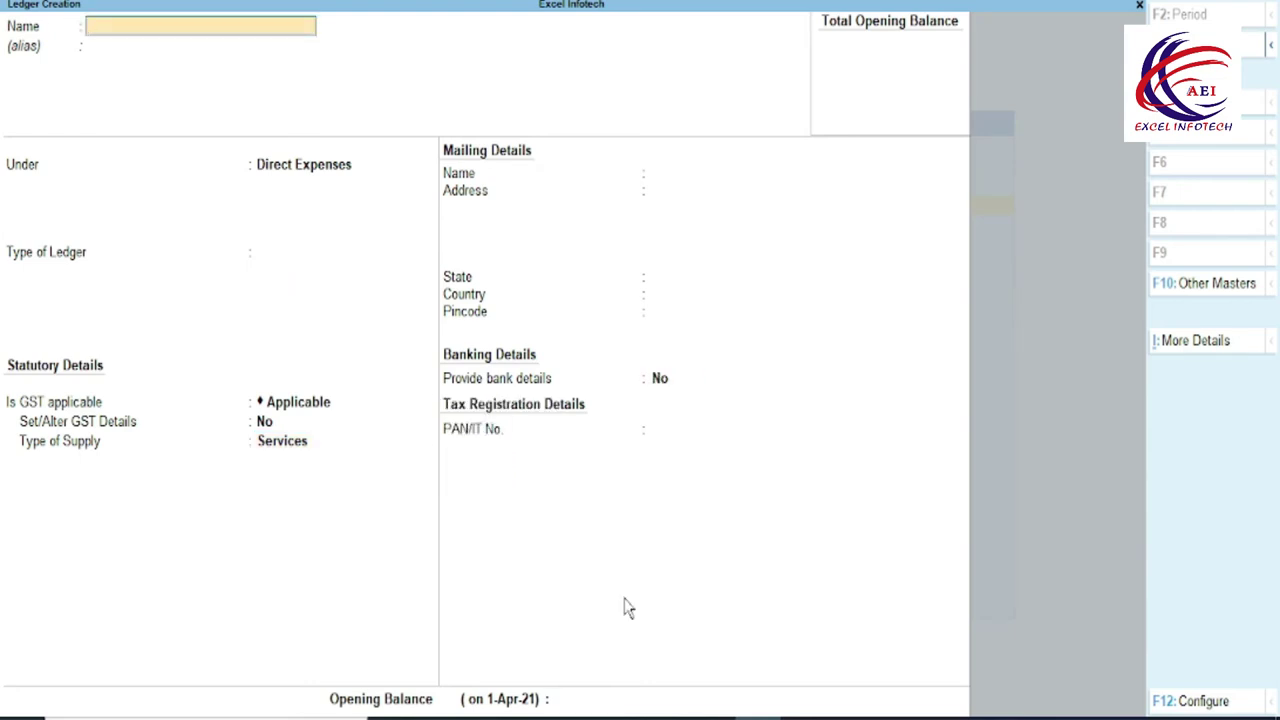
# - Copy "Auditor's Fee Paying" from the PDF's examples and enter it as the next ledger's name in TallyPrime
pyautogui.hotkey('alt', 'Tab')
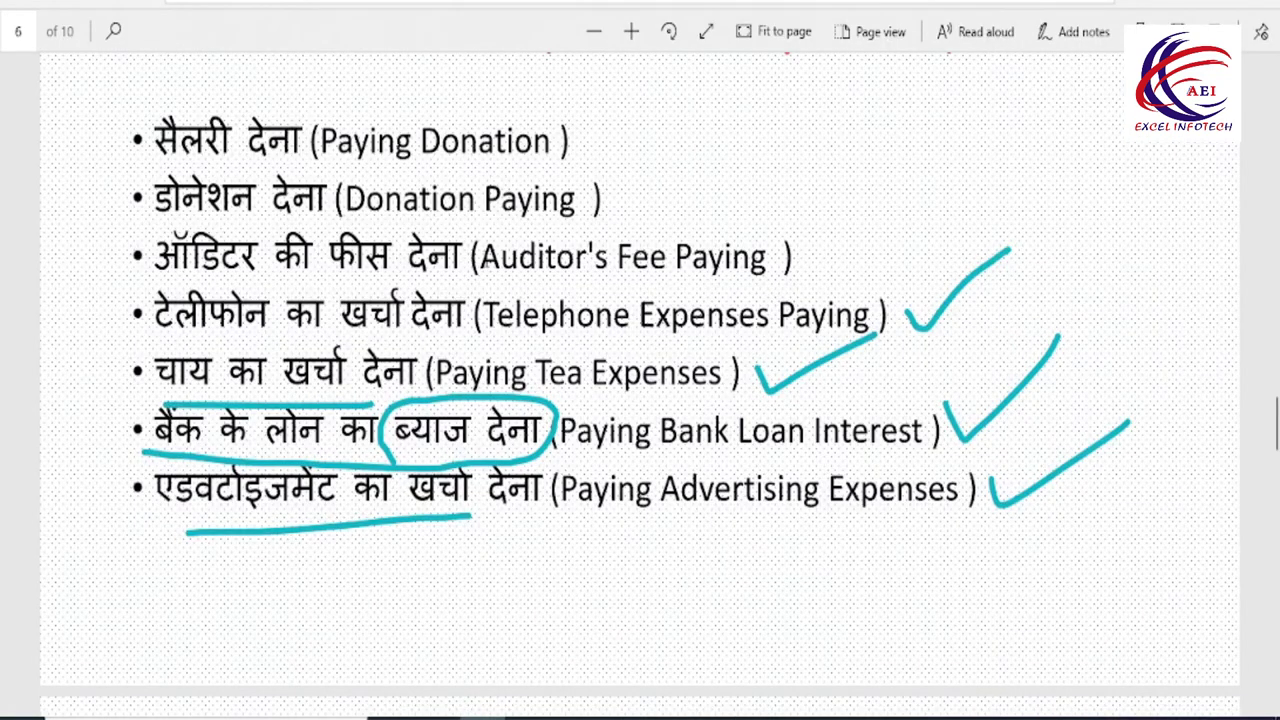
pyautogui.moveTo(482, 262); pyautogui.dragTo(757, 283)
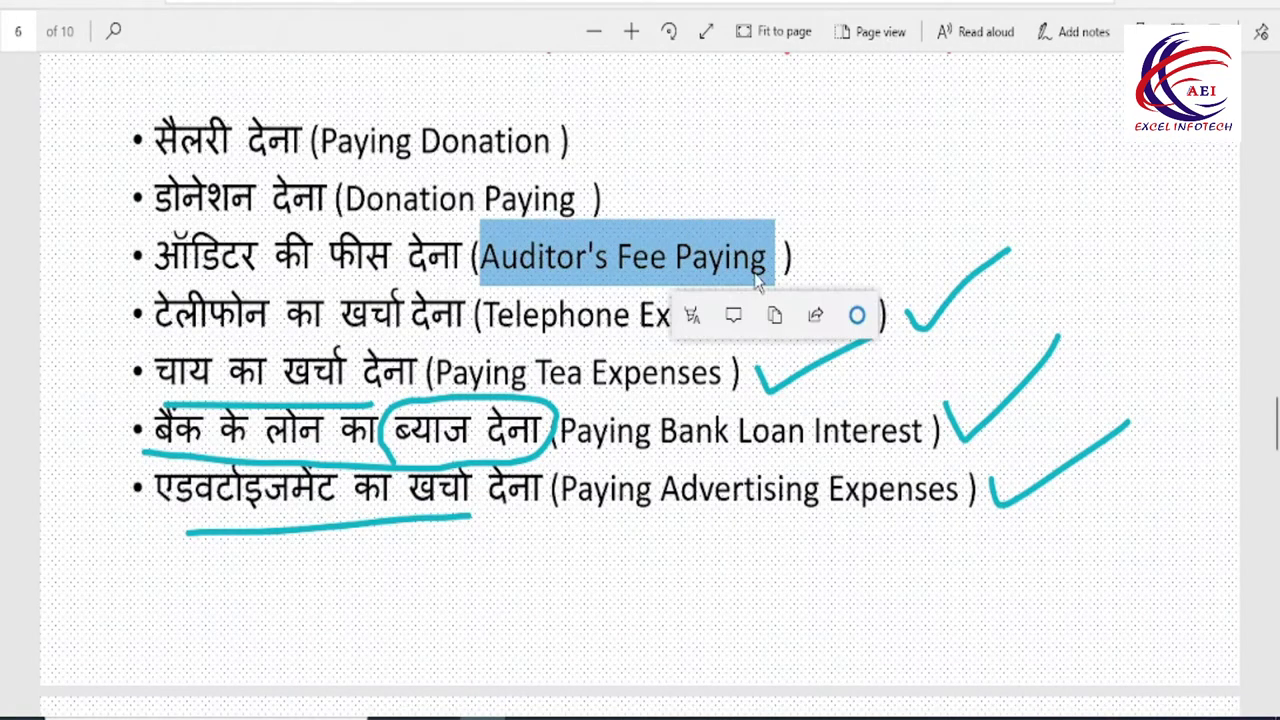
pyautogui.hotkey('ctrl', 'c')
pyautogui.hotkey('alt', 'Tab')
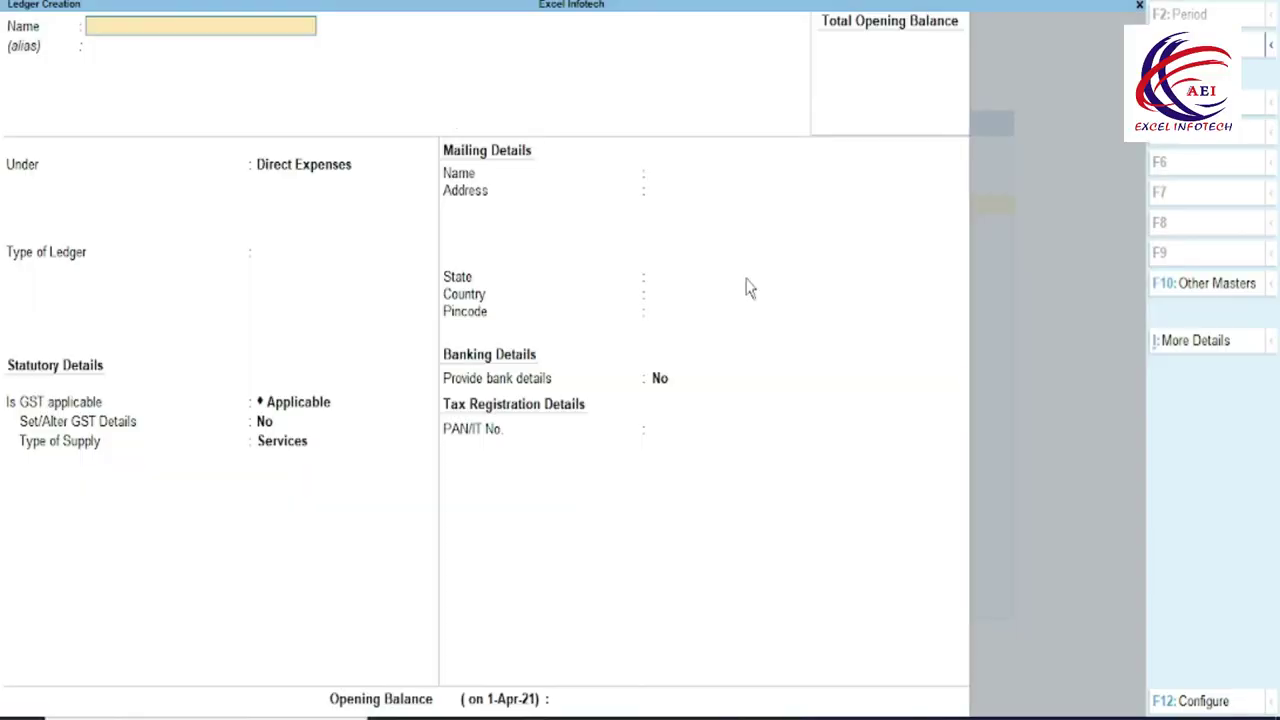
pyautogui.hotkey('ctrl', 'alt', 'v')
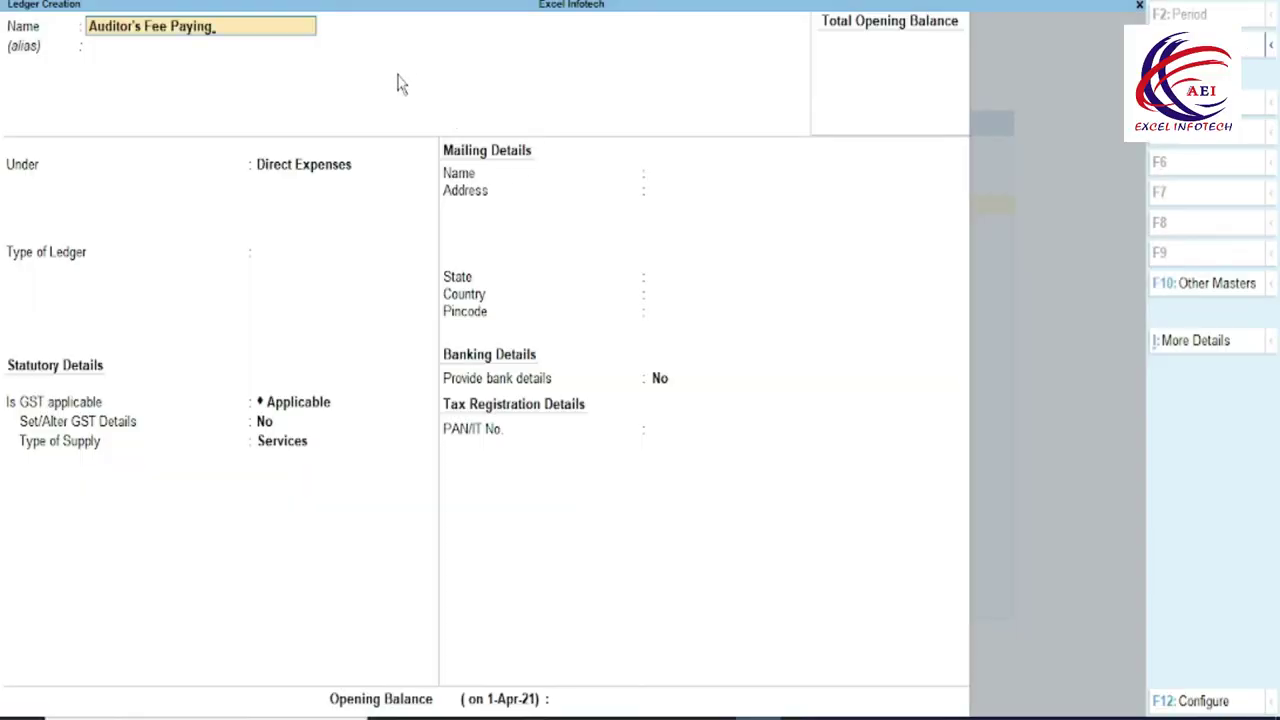
pyautogui.press('Return')
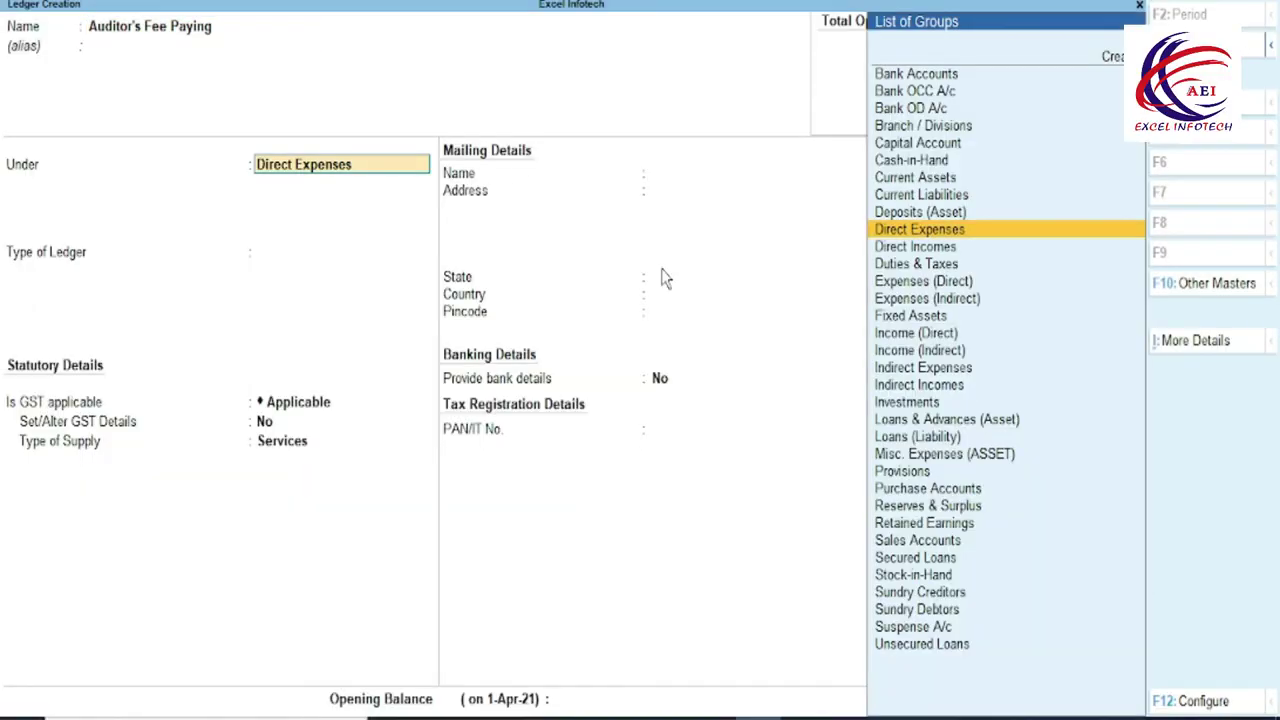
# - Assign the auditor's fee ledger to Indirect Expenses with ledger type Not Applicable and supply type Services, and save it
pyautogui.press('BackSpace')
pyautogui.press('Down')
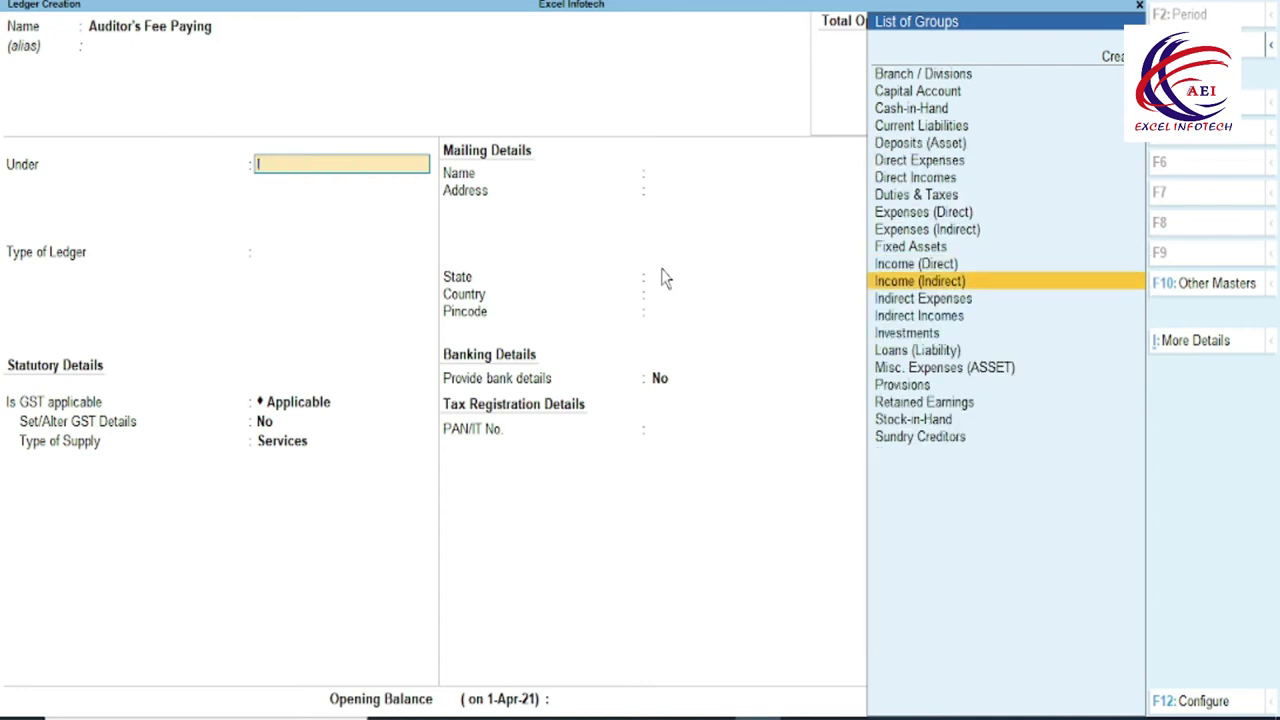
pyautogui.press('Down')
pyautogui.press('Return')
pyautogui.press('Return')
pyautogui.press('Return')
pyautogui.press('Return')
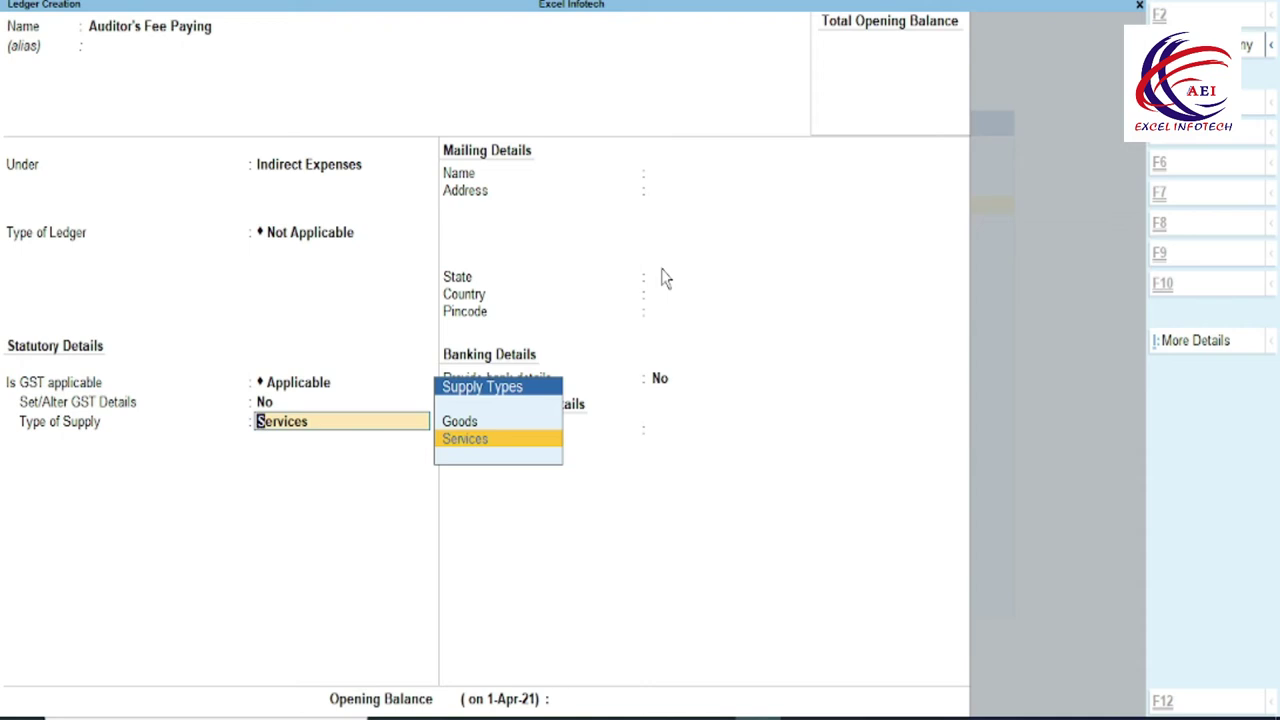
pyautogui.hotkey('ctrl', 'a')
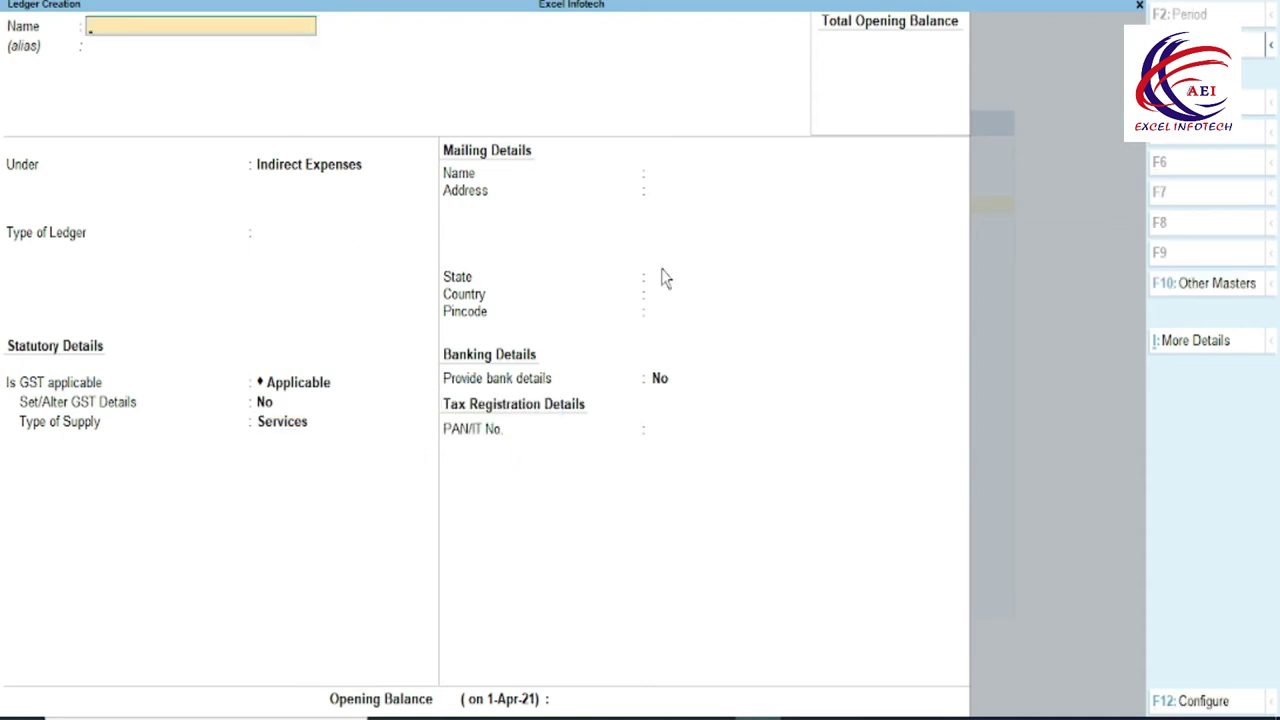
# - Copy "Telephone Expenses" from the PDF's examples and enter it as the new ledger's name in TallyPrime
pyautogui.hotkey('alt', 'Tab')
pyautogui.click(645, 386)
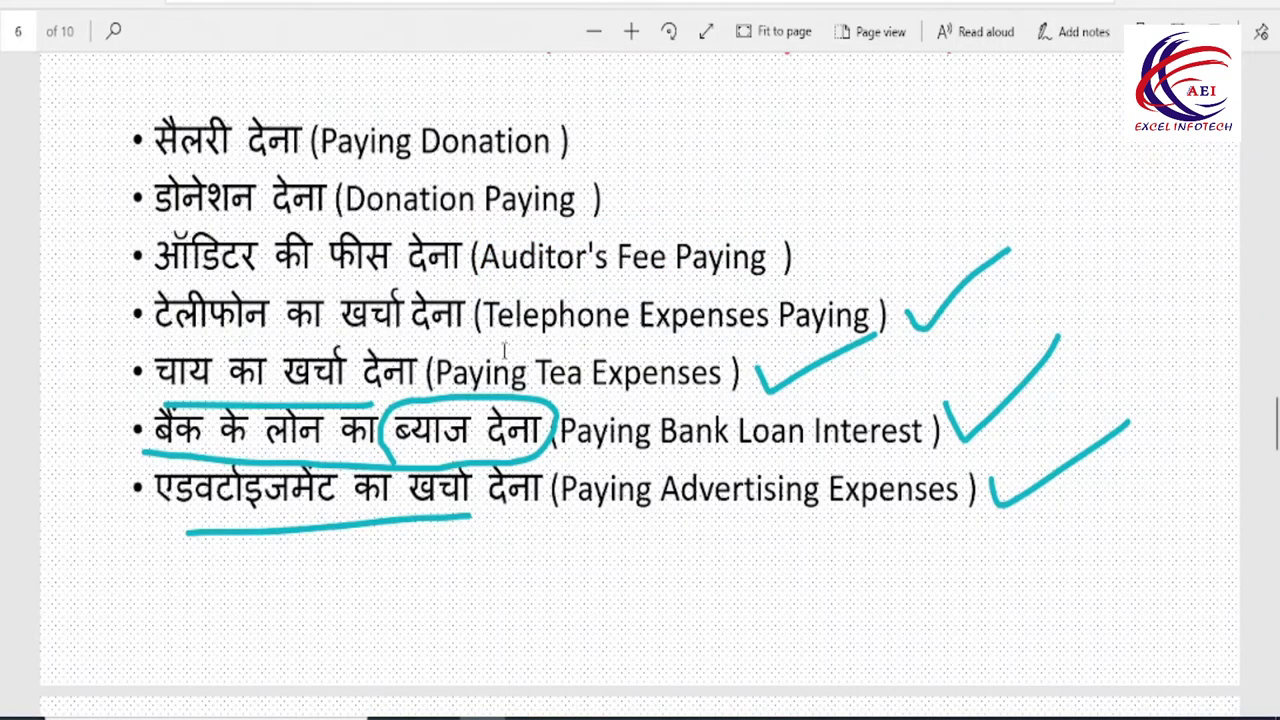
pyautogui.moveTo(484, 318); pyautogui.dragTo(730, 320)
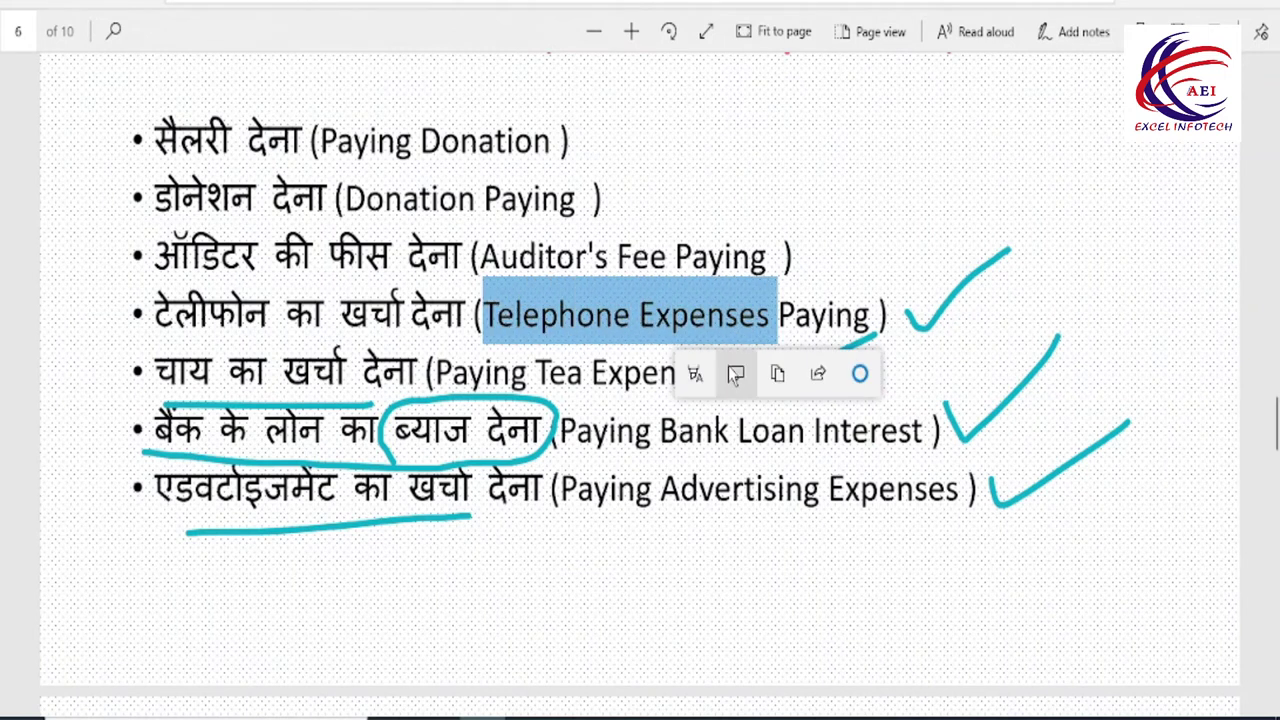
pyautogui.hotkey('alt', 'Tab')
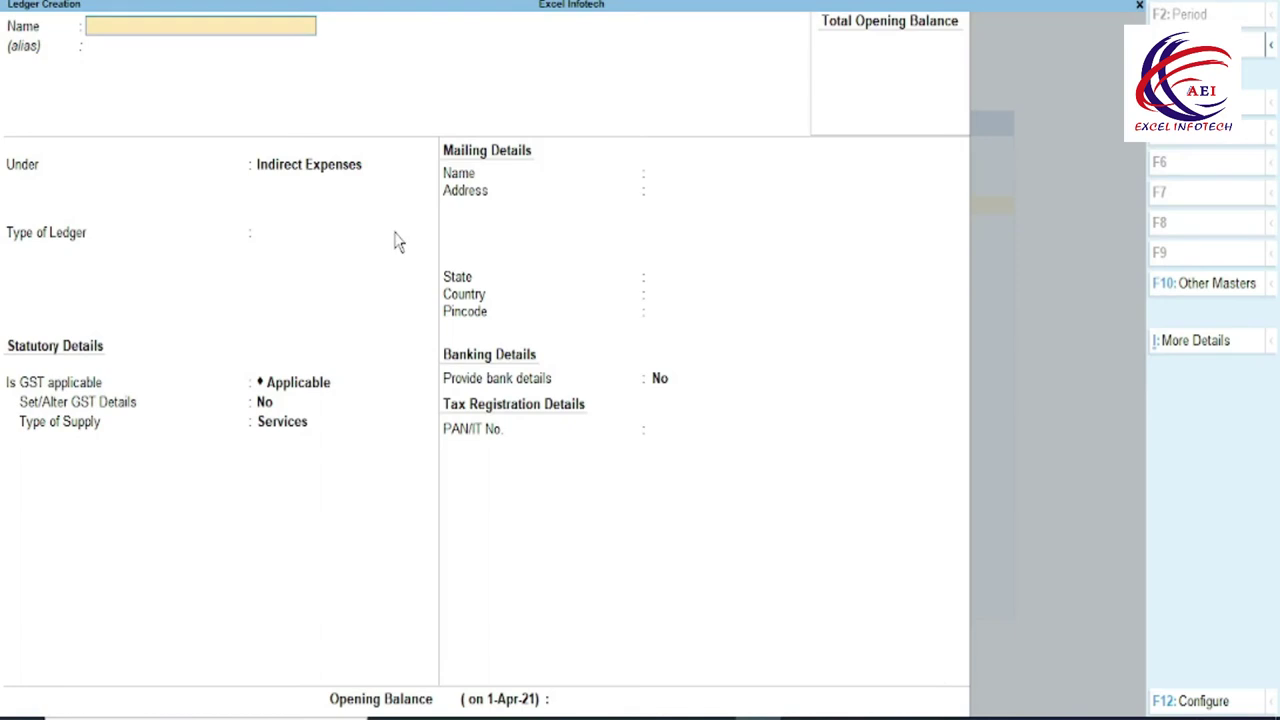
pyautogui.hotkey('ctrl', 'alt', 'v')
# - Keep Telephone Expenses under Indirect Expenses with ledger type Not Applicable, leave the opening balance blank and save the ledger
pyautogui.press('Return')
pyautogui.press('Return')
pyautogui.press('Return')
pyautogui.press('Return')
pyautogui.press('Return')
pyautogui.press('Return')
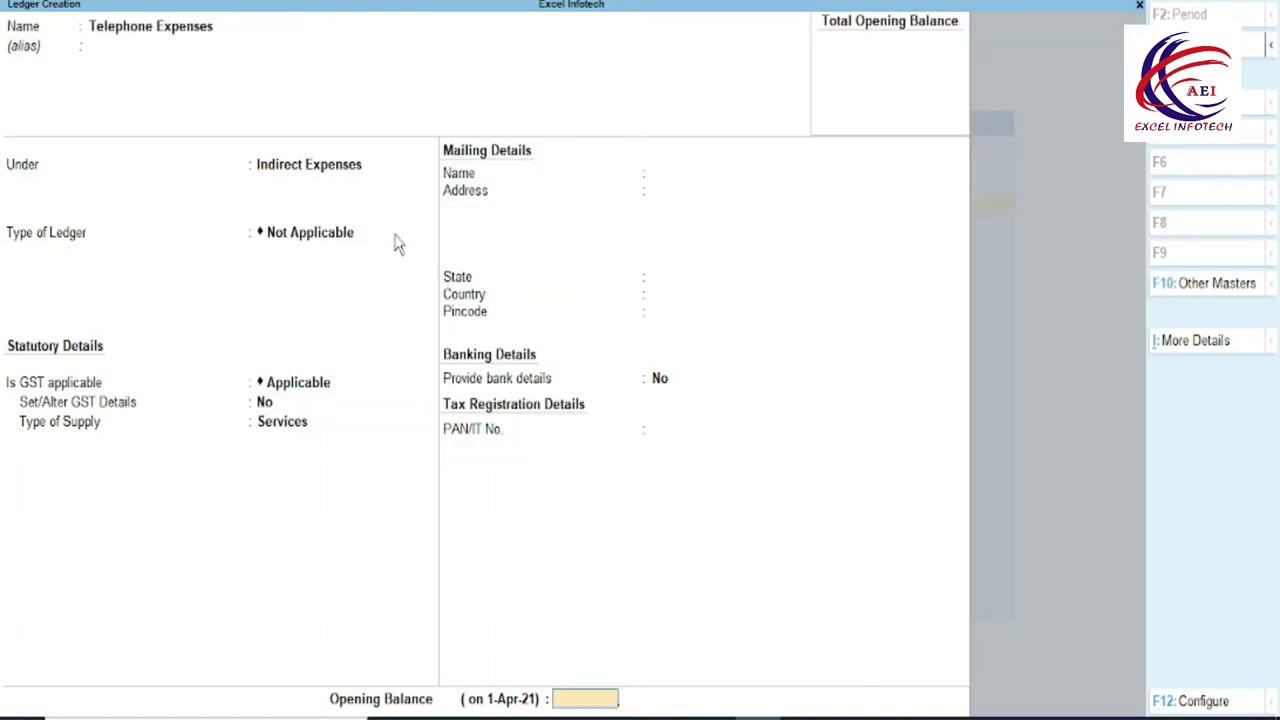
pyautogui.press('Return')
pyautogui.press('Return')
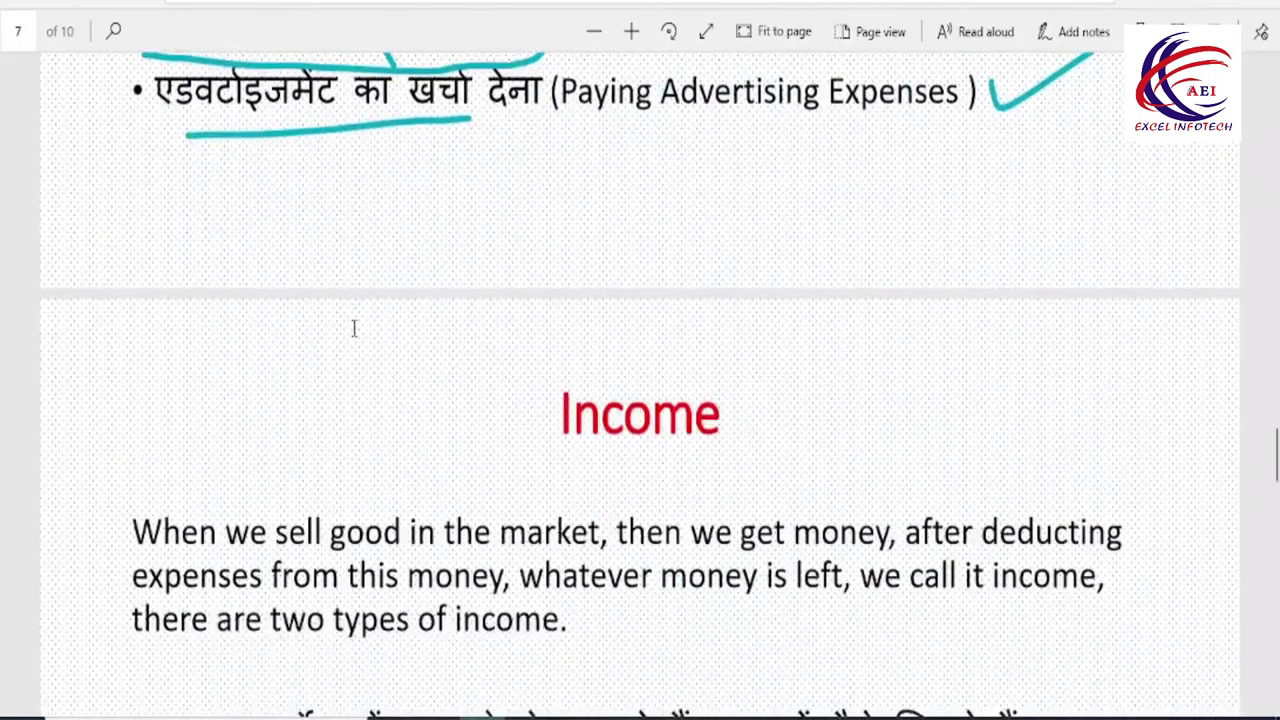
# - Check the direct income examples in the PDF and name a new TallyPrime ledger "Sale A/c"
pyautogui.scroll(-5, 355, 335)
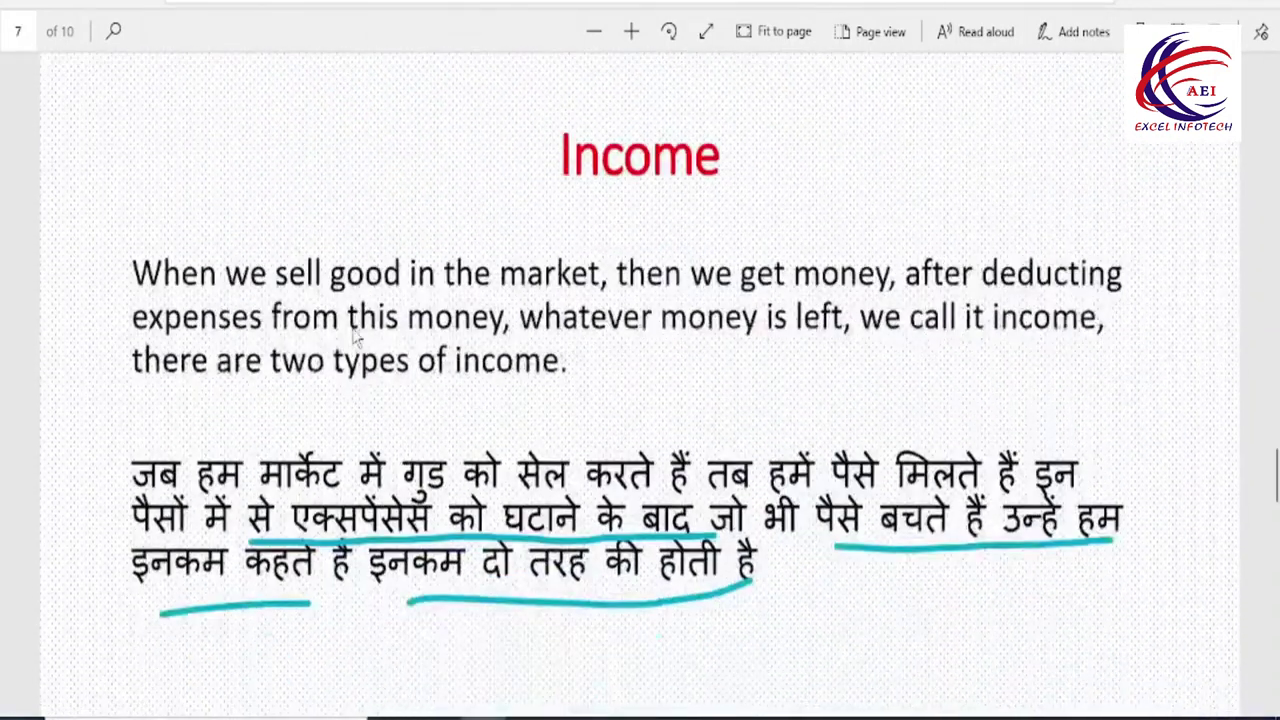
pyautogui.scroll(-8, 355, 335)
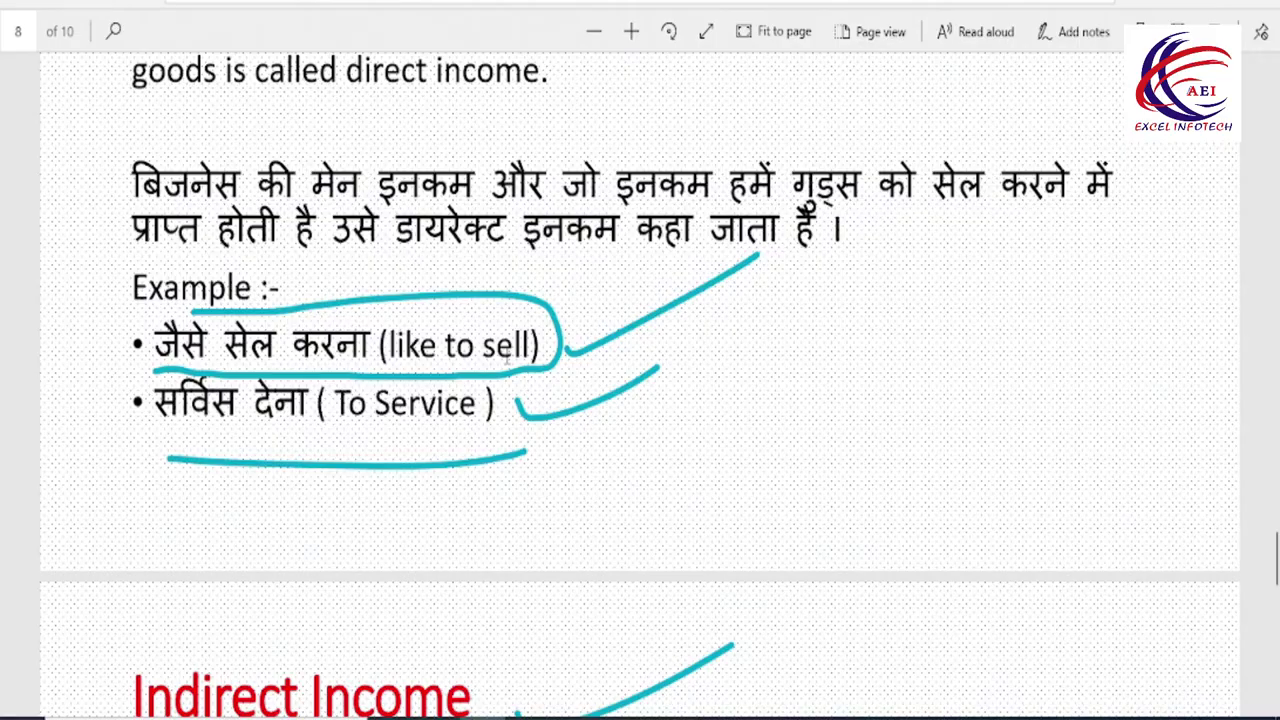
pyautogui.hotkey('alt', 'Tab')
pyautogui.write('Sale A/c')
pyautogui.press('Return')
pyautogui.press('Return')
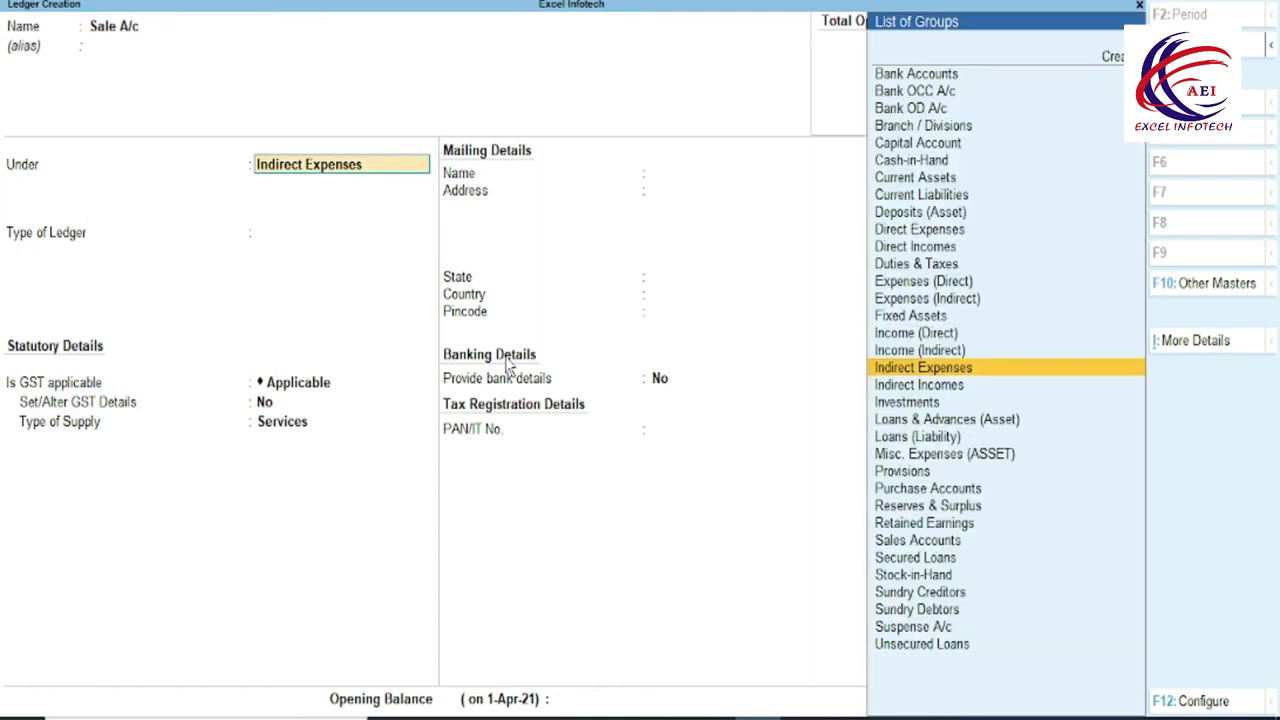
# - Assign the Sale A/c ledger to Sales Accounts, keep its type Not Applicable and save it with the default details
pyautogui.write('S')
pyautogui.press('Return')
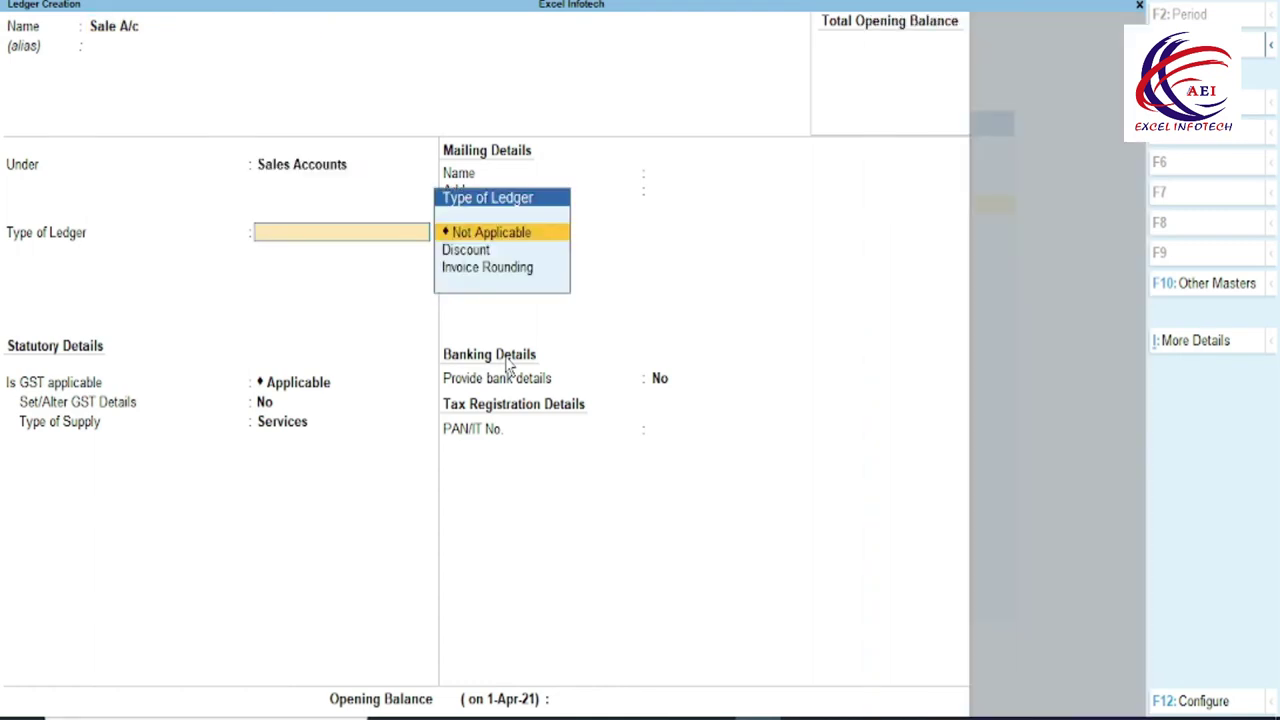
pyautogui.press('Return')
pyautogui.press('Return')
pyautogui.press('Return')
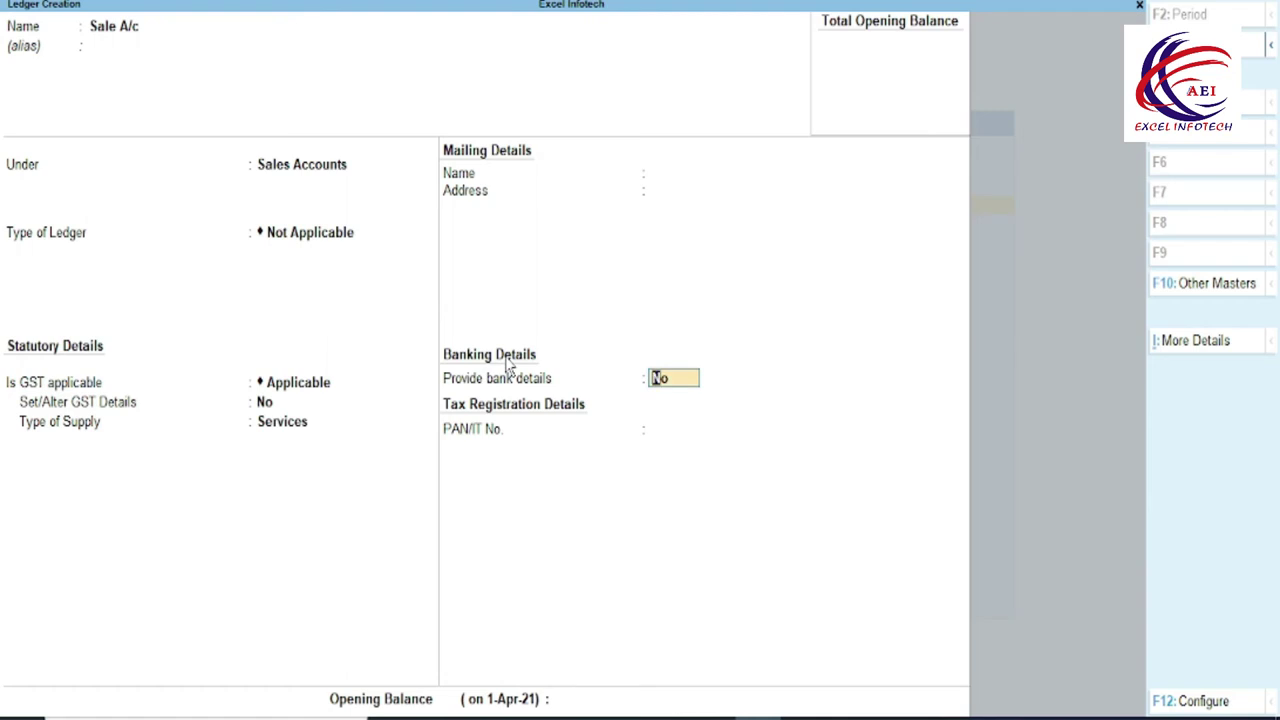
pyautogui.press('Return')
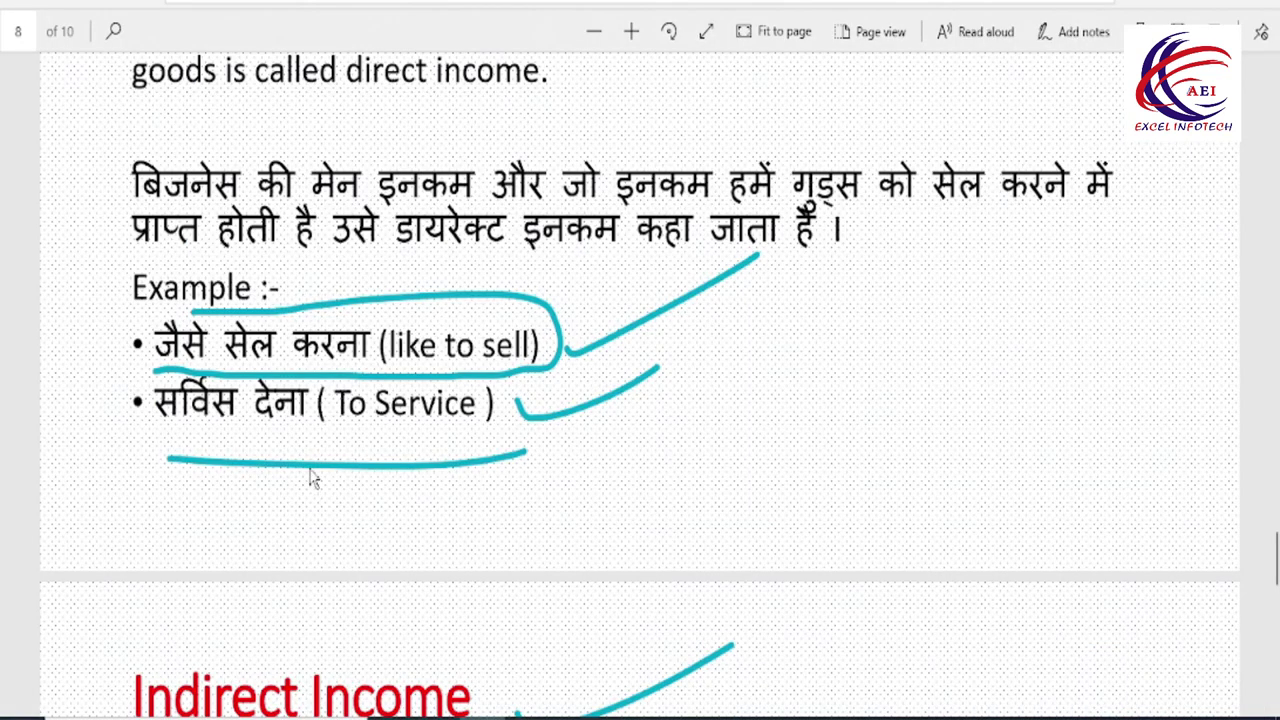
# - Highlight the Service example in the PDF and name a new TallyPrime ledger "Audit Fee"
pyautogui.moveTo(376, 405); pyautogui.dragTo(478, 406)
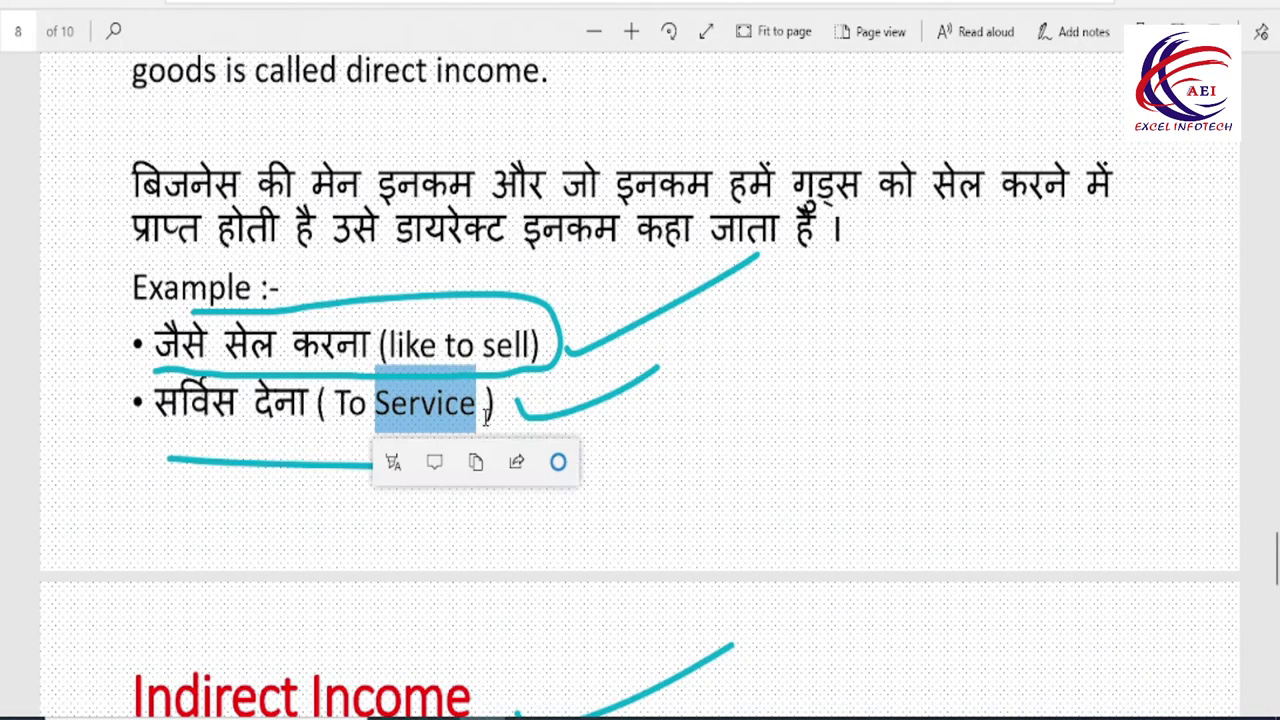
pyautogui.hotkey('alt', 'Tab')
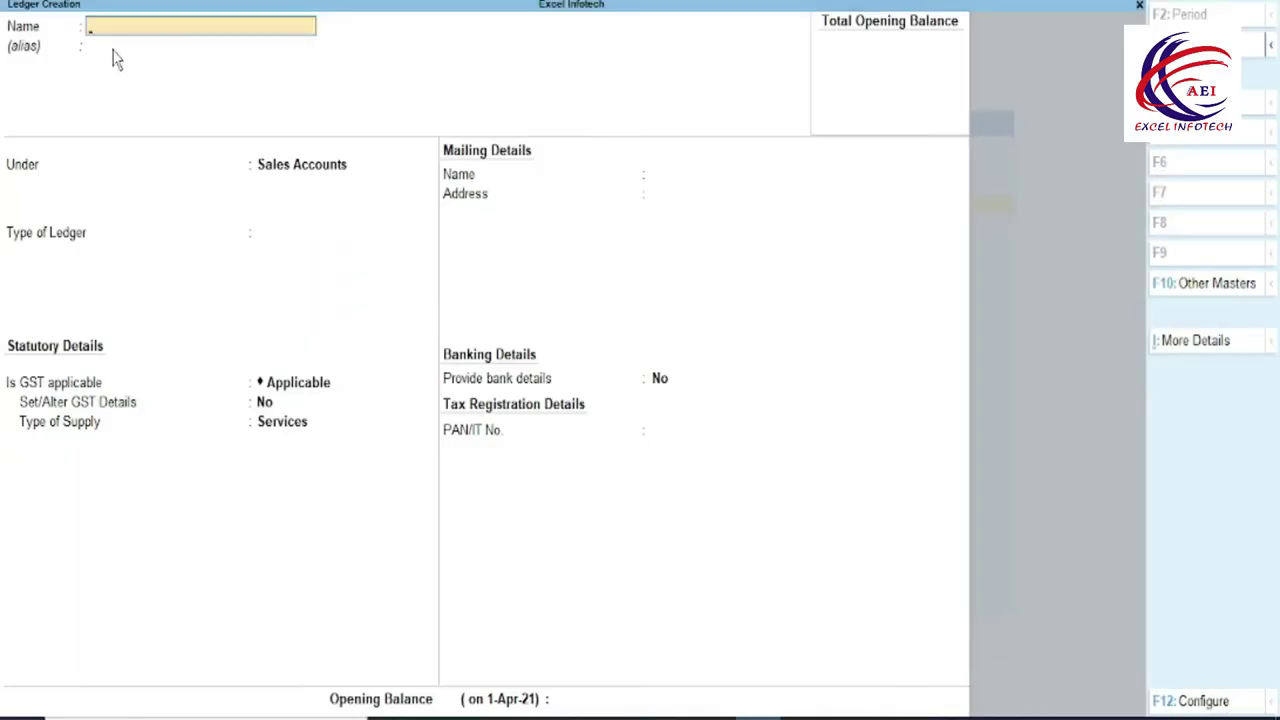
pyautogui.write('Audit Fee')
pyautogui.press('Return')
# - Assign the Audit Fee ledger to Direct Incomes, keep its type Not Applicable and save it with the default details
pyautogui.write('D')
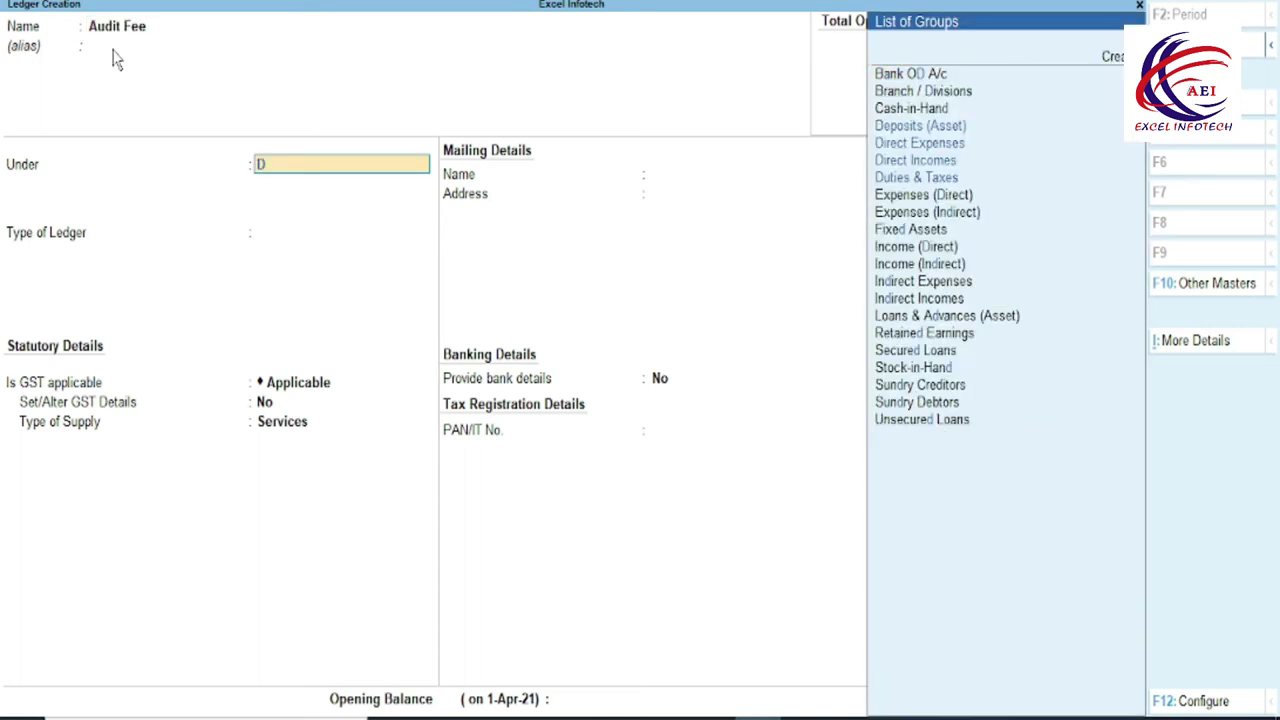
pyautogui.press('Down')
pyautogui.press('Down')
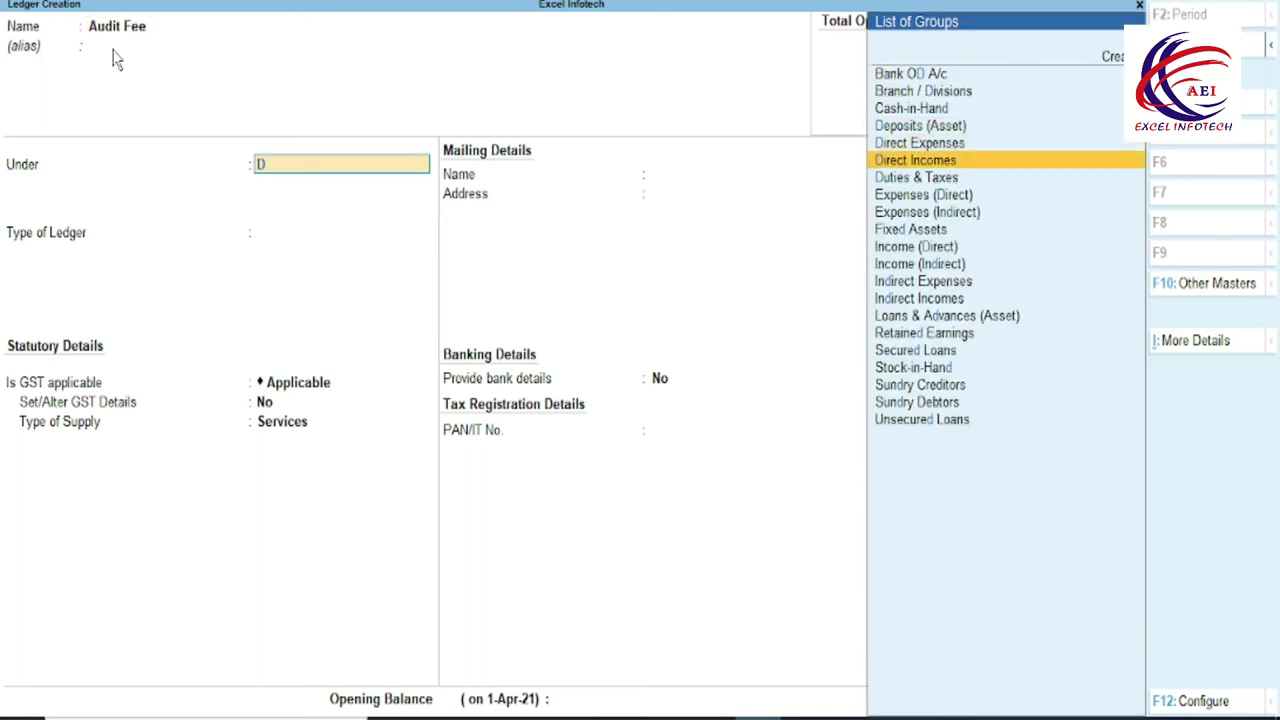
pyautogui.press('Return')
pyautogui.press('Return')
pyautogui.press('Return')
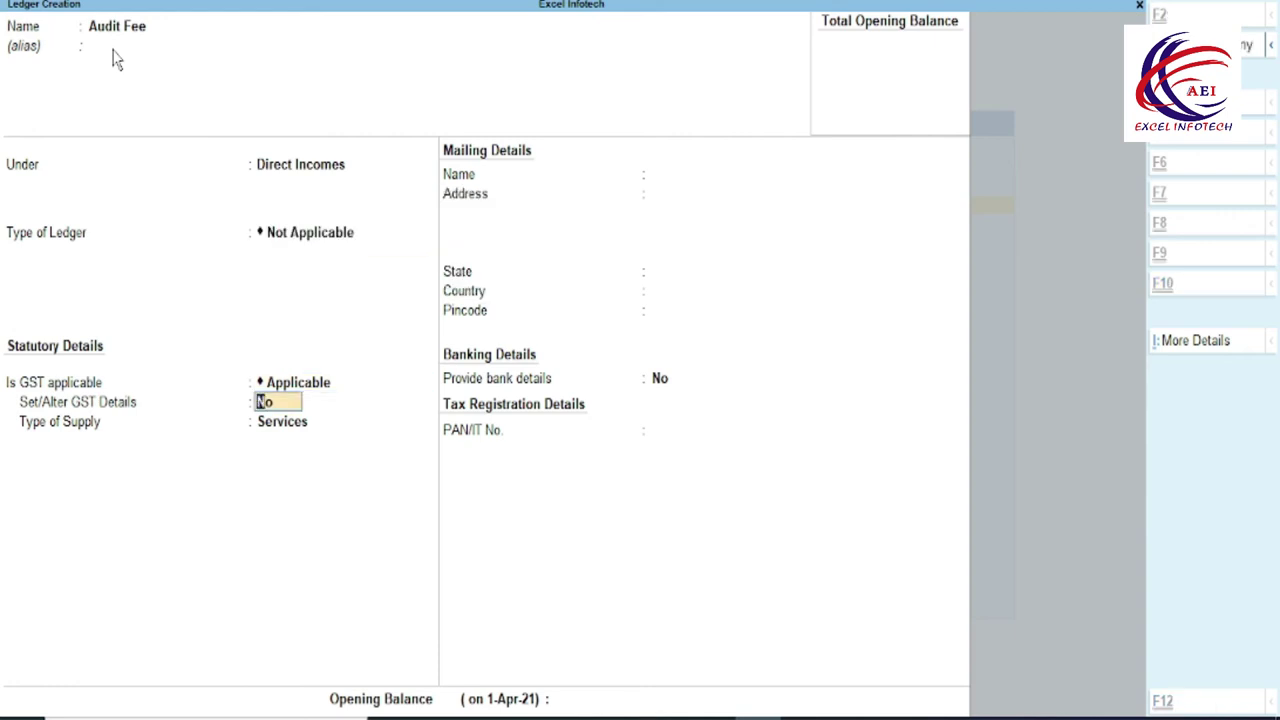
pyautogui.press('Return')
# - Copy the Discount Receive example from the PDF's Indirect Income page and use it as the name of a new TallyPrime ledger
pyautogui.hotkey('alt', 'Tab')
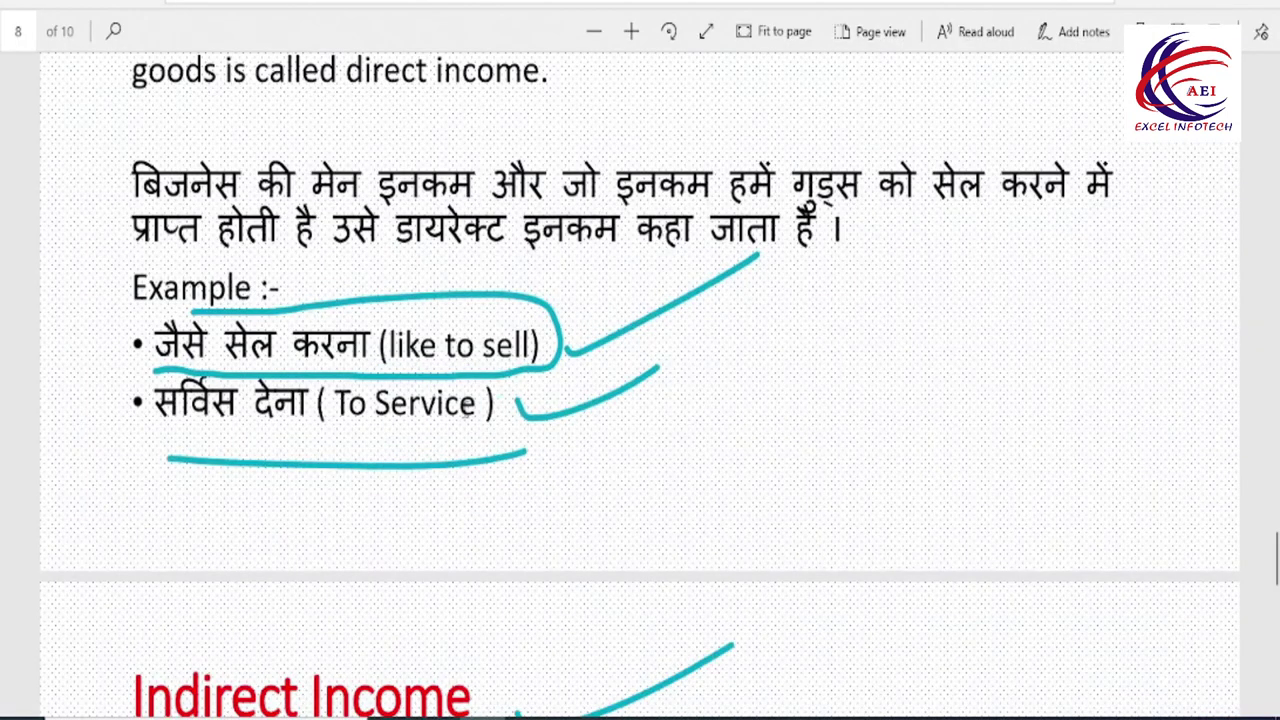
pyautogui.scroll(-5, 465, 410)
pyautogui.scroll(2, 465, 410)
pyautogui.scroll(-1, 465, 410)
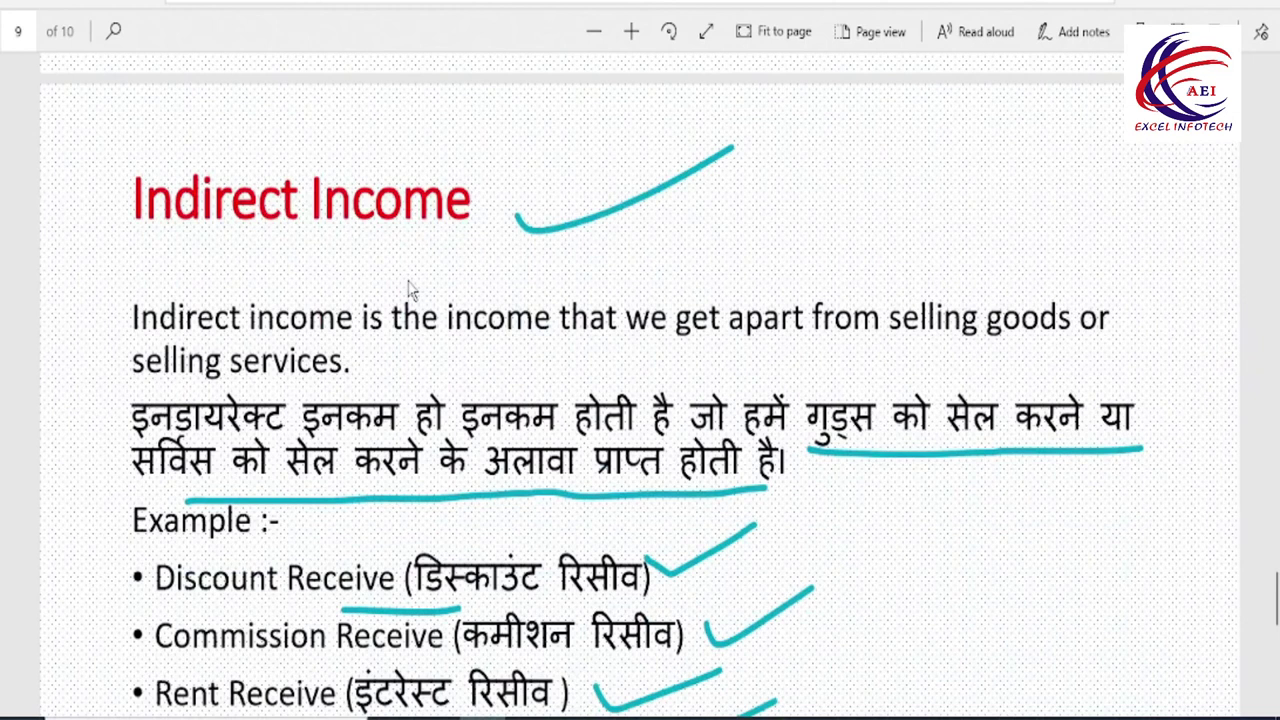
pyautogui.scroll(-2, 408, 288)
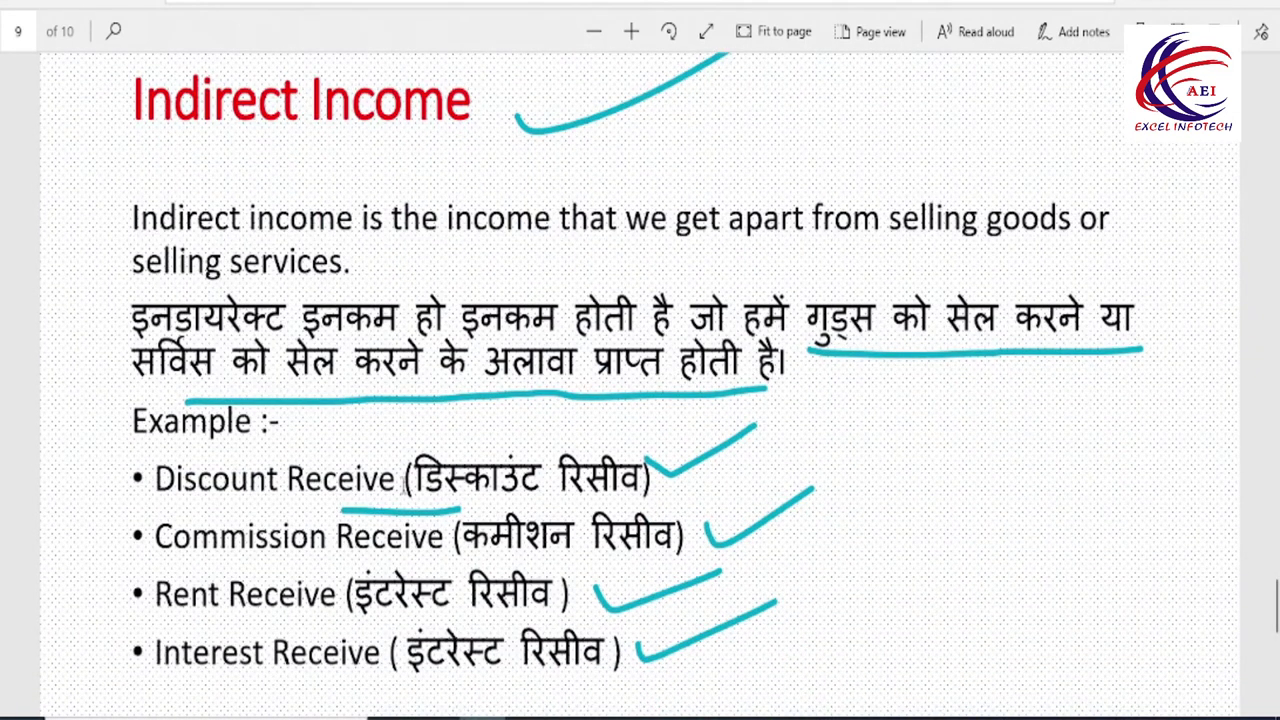
pyautogui.moveTo(400, 480); pyautogui.dragTo(156, 480)
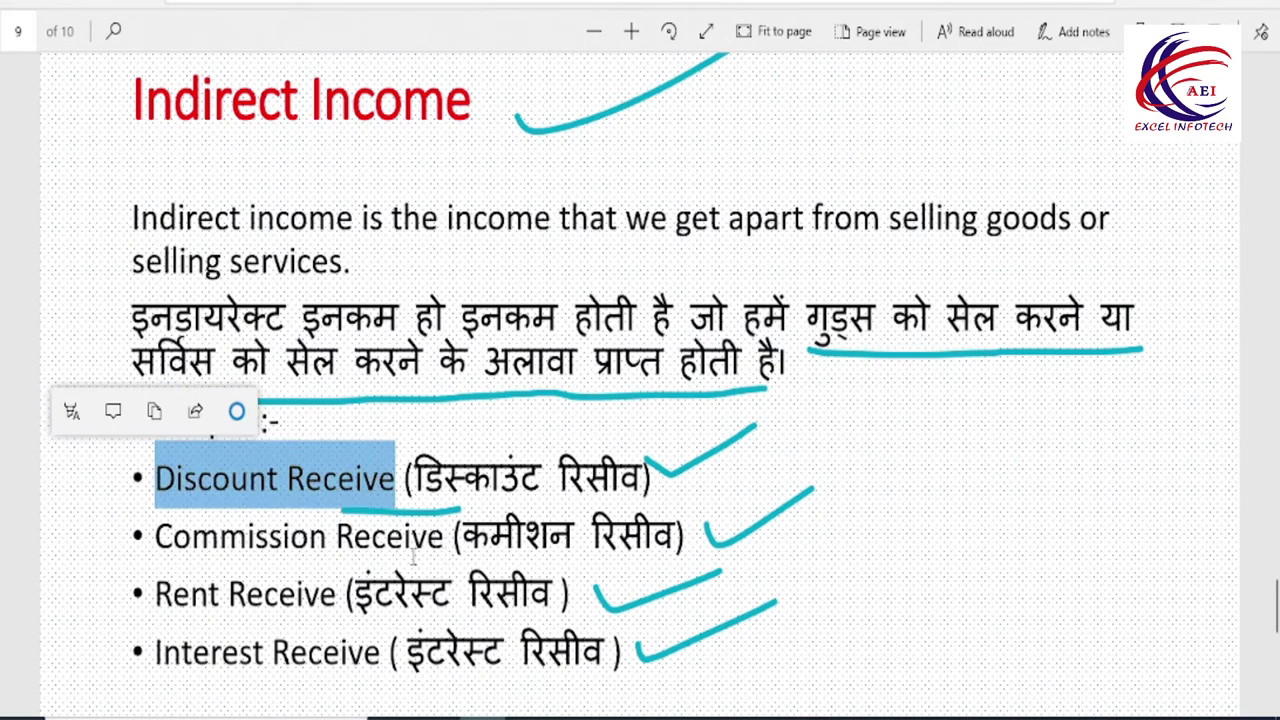
pyautogui.hotkey('ctrl', 'c')
pyautogui.hotkey('alt', 'Tab')
pyautogui.hotkey('ctrl', 'v')
pyautogui.press('Return')
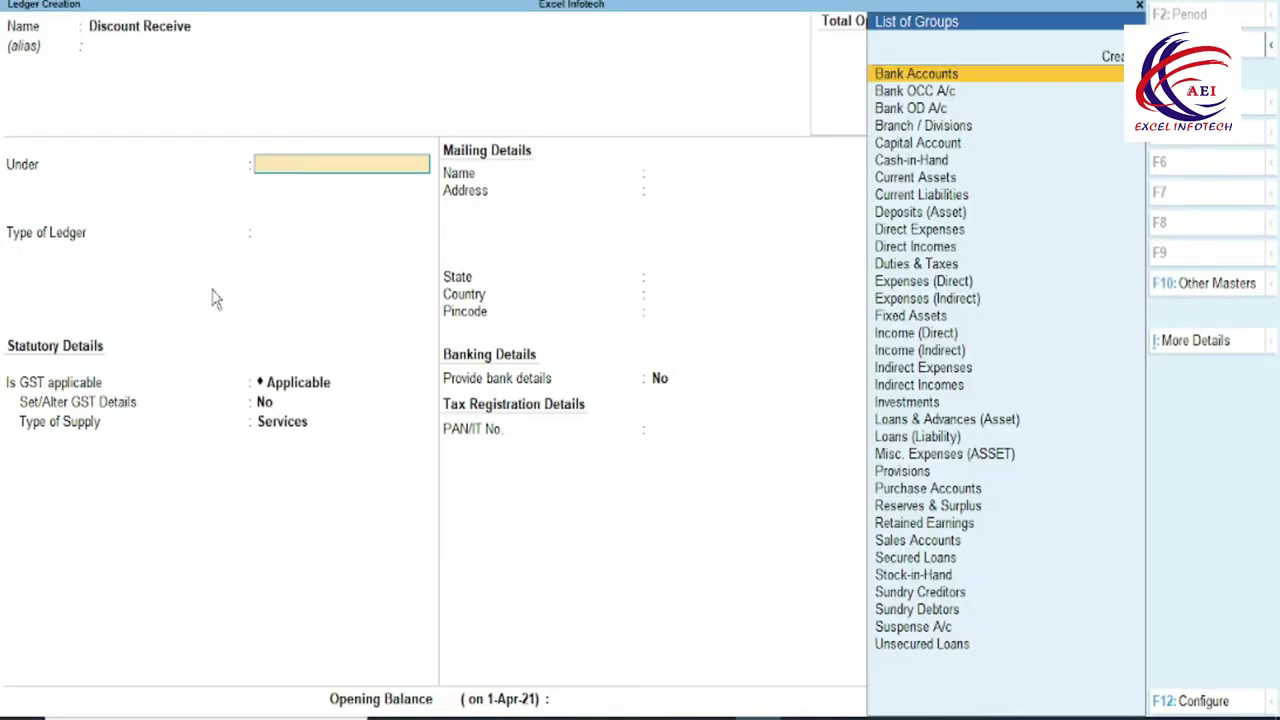
# - Assign the Discount Receive ledger to Indirect Incomes, keep its type Not Applicable and save it with the default details
pyautogui.write('i')
pyautogui.press('Down')
pyautogui.press('Down')
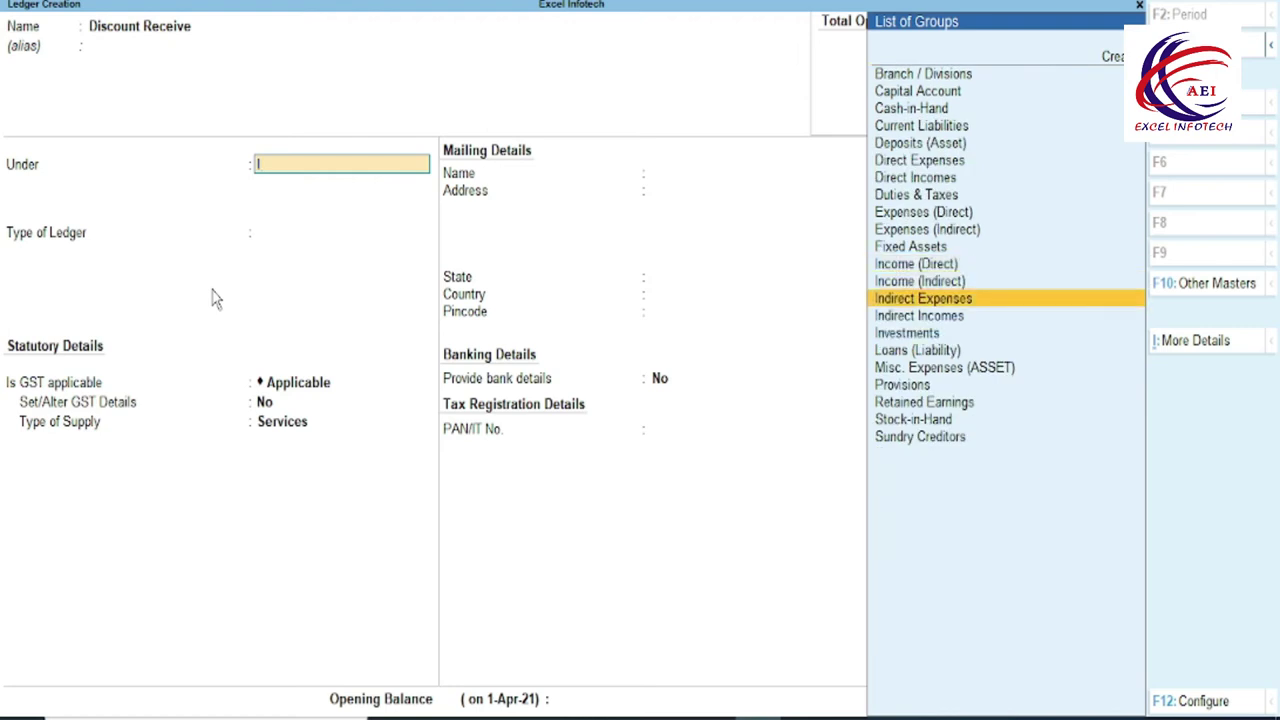
pyautogui.press('Down')
pyautogui.press('Return')
pyautogui.press('Return')
pyautogui.press('Return')
pyautogui.press('Return')
pyautogui.press('Return')
pyautogui.press('Return')
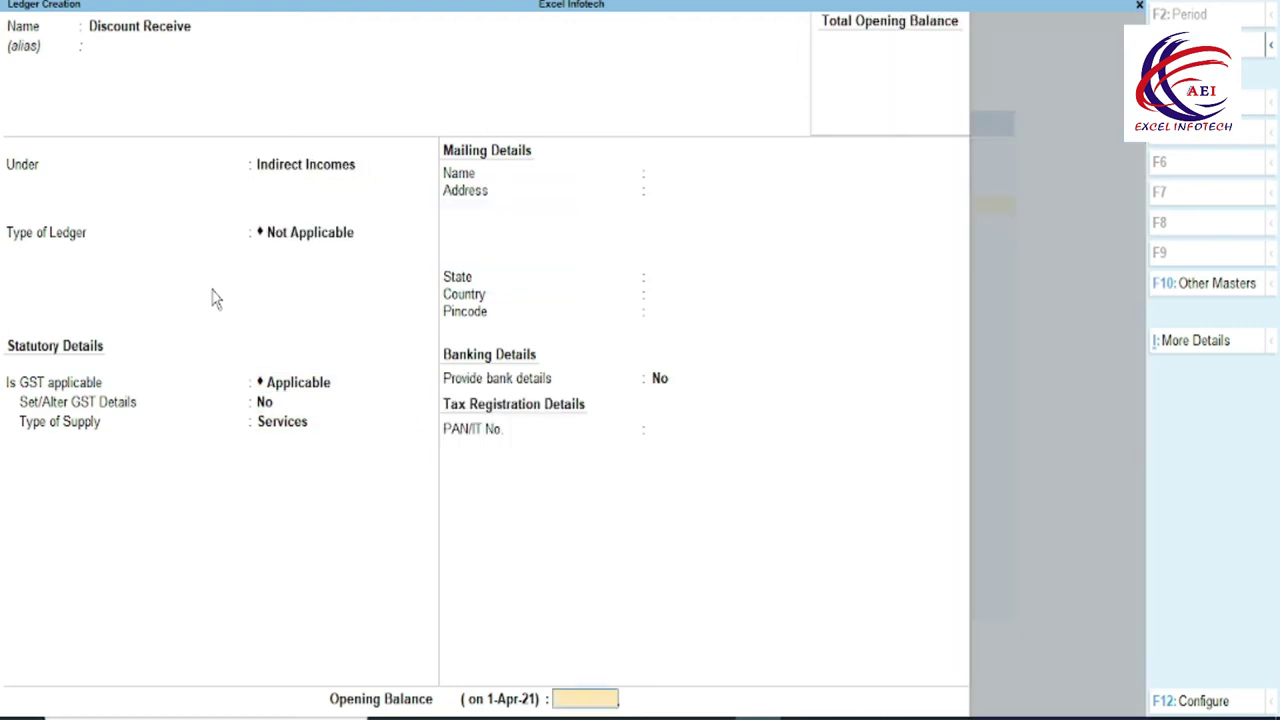
pyautogui.press('Return')
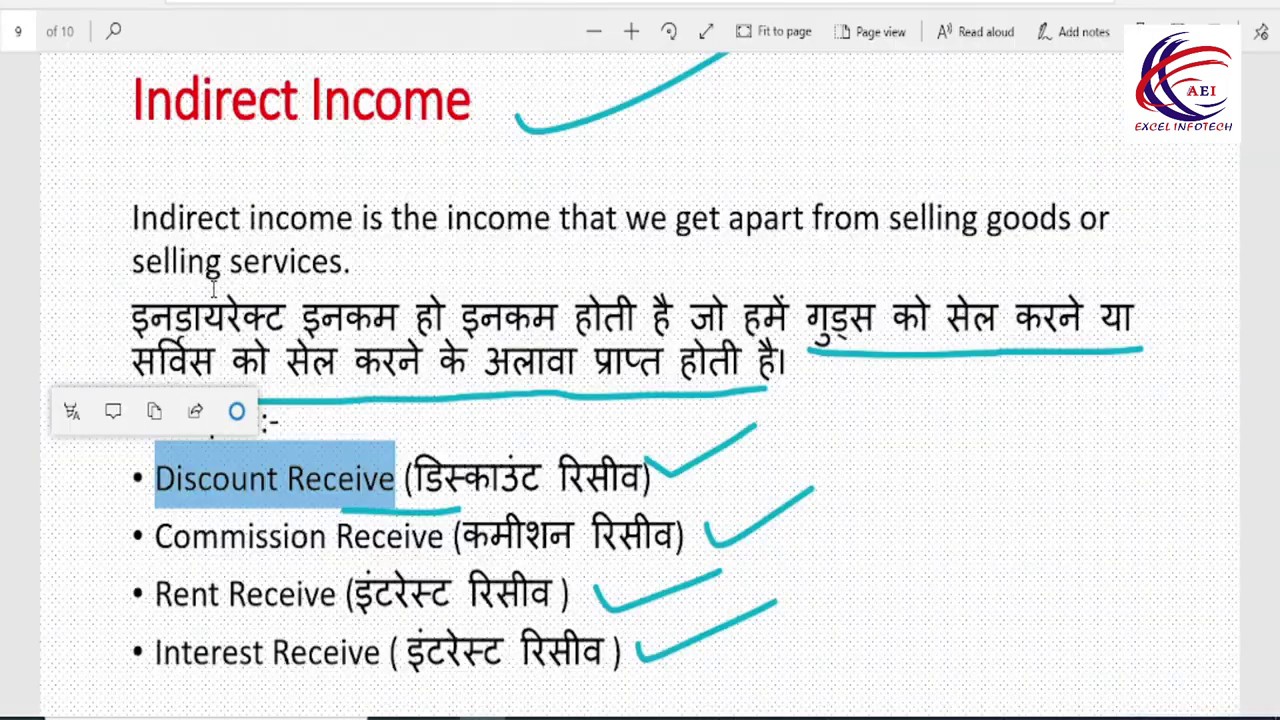
# - Copy the Commission Receive example from the PDF and use it as the name of a new TallyPrime ledger
pyautogui.scroll(-2, 222, 530)
pyautogui.moveTo(160, 436); pyautogui.dragTo(446, 444)
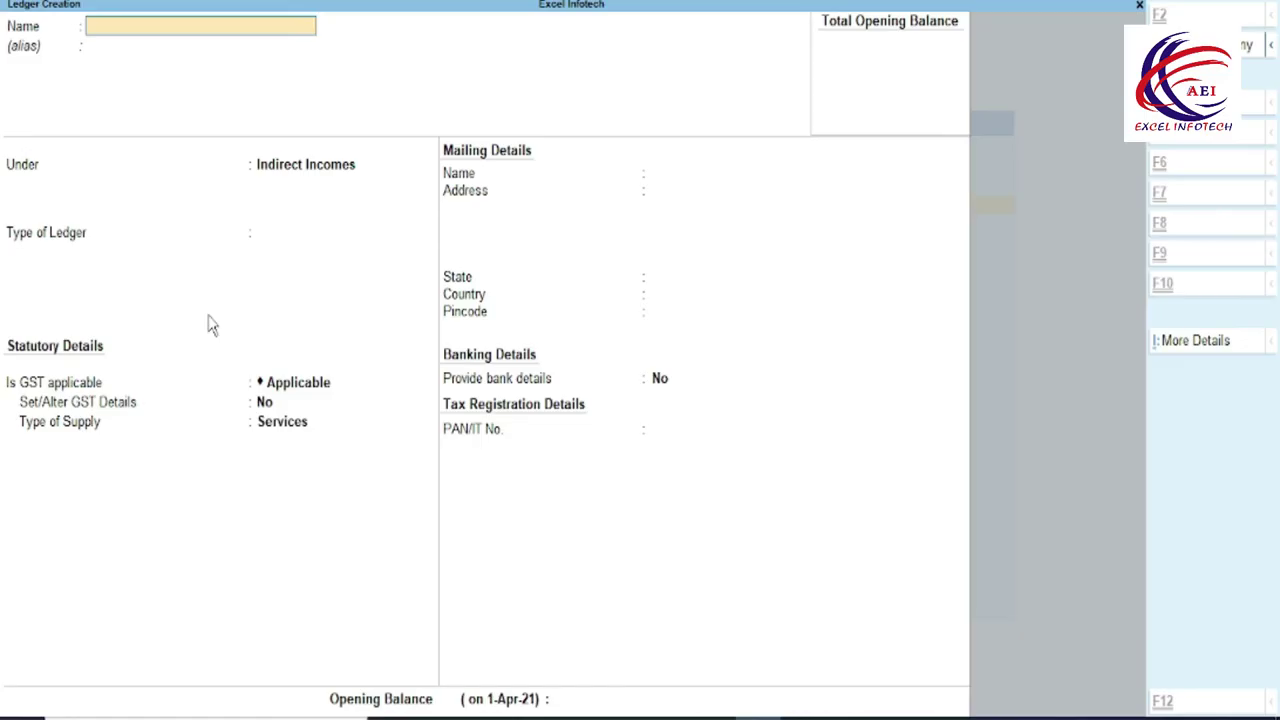
pyautogui.hotkey('ctrl', 'v')
pyautogui.press('Return')
pyautogui.press('Return')
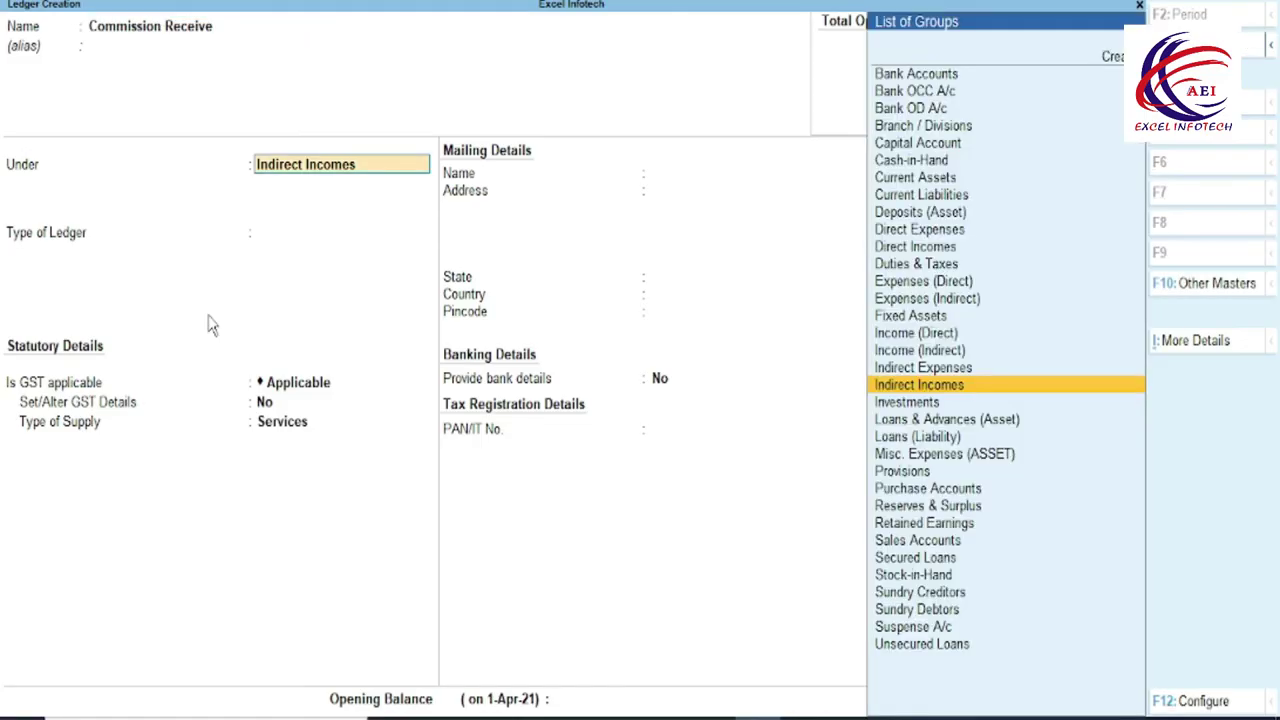
# - Keep the Commission Receive ledger under Indirect Incomes and save it with the default details
pyautogui.press('Return')
pyautogui.press('Return')
pyautogui.press('Return')
pyautogui.press('Return')
pyautogui.press('Return')
pyautogui.press('Return')
pyautogui.press('Return')
pyautogui.press('Return')
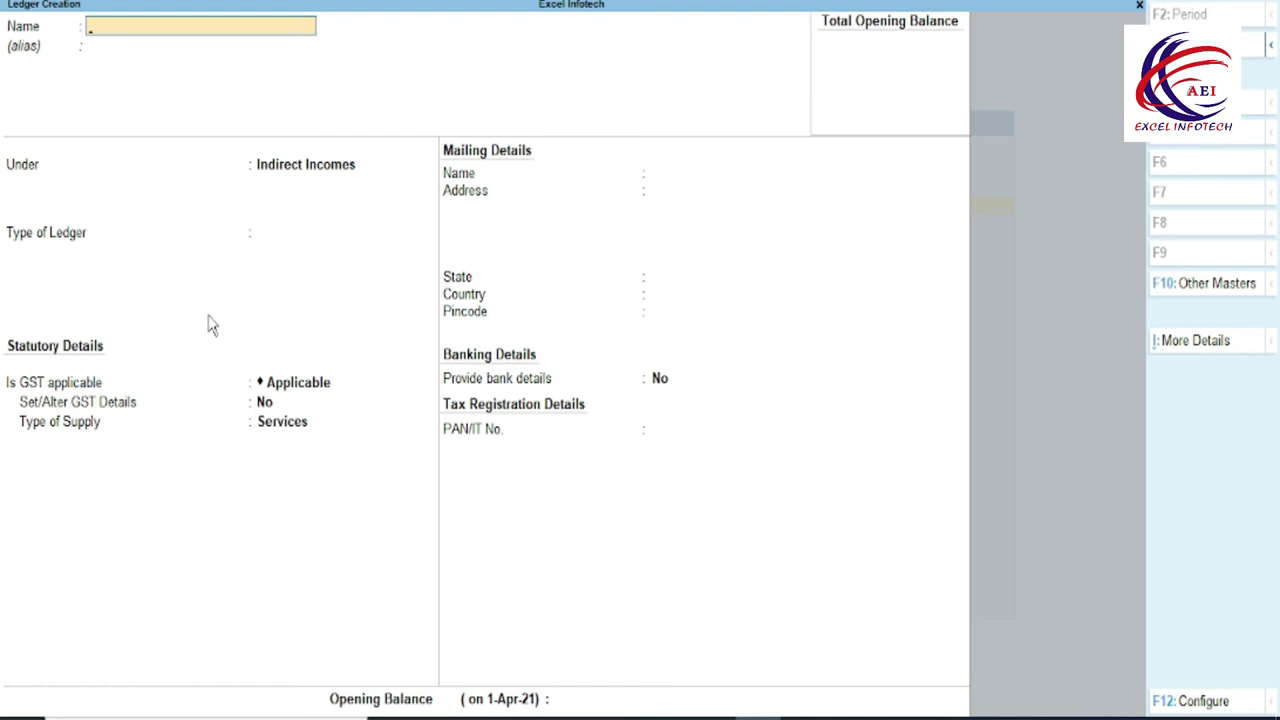
# - Leave ledger creation and open the list of existing ledgers for alteration
pyautogui.press('Escape')
pyautogui.press('y')
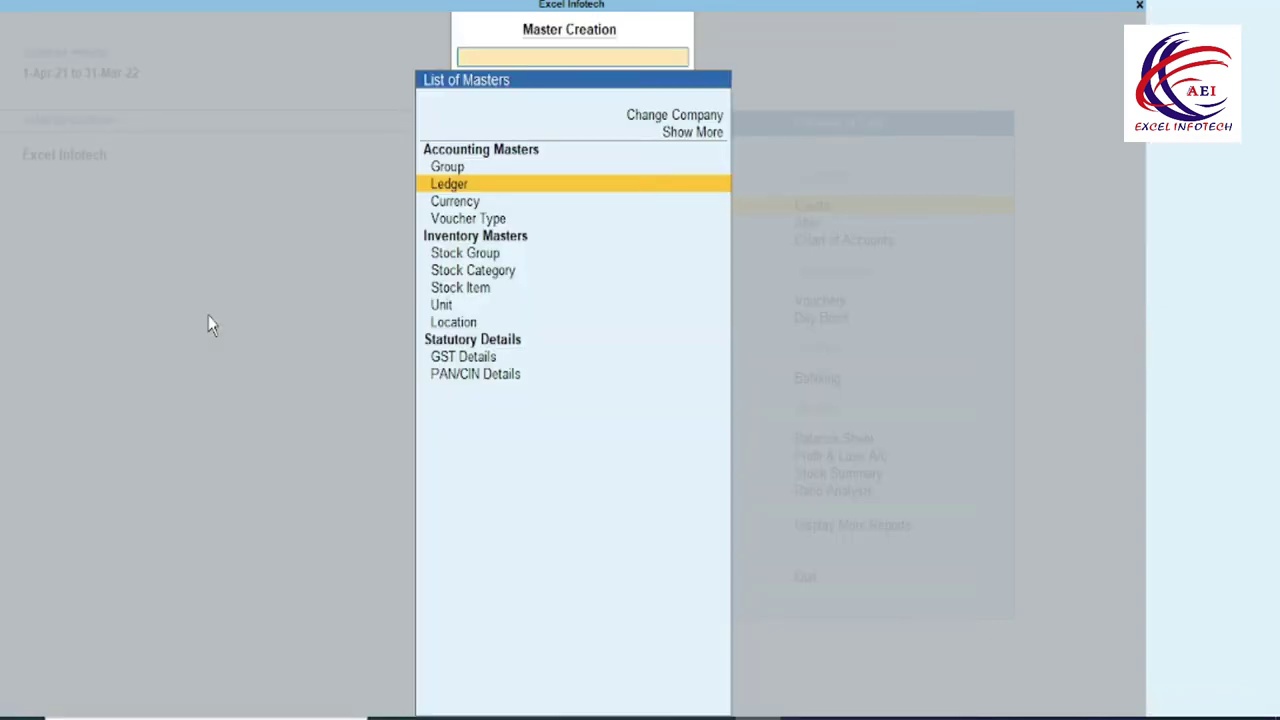
pyautogui.press('Escape')
pyautogui.press('Down')
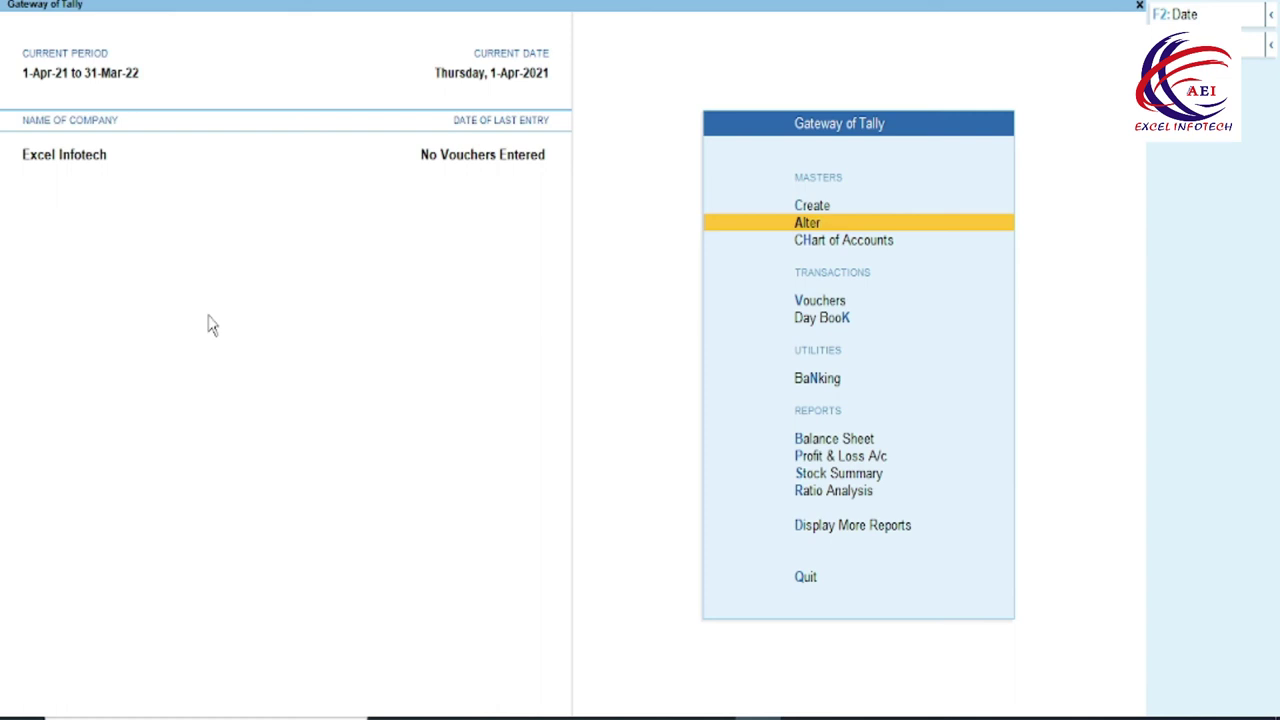
pyautogui.press('Return')
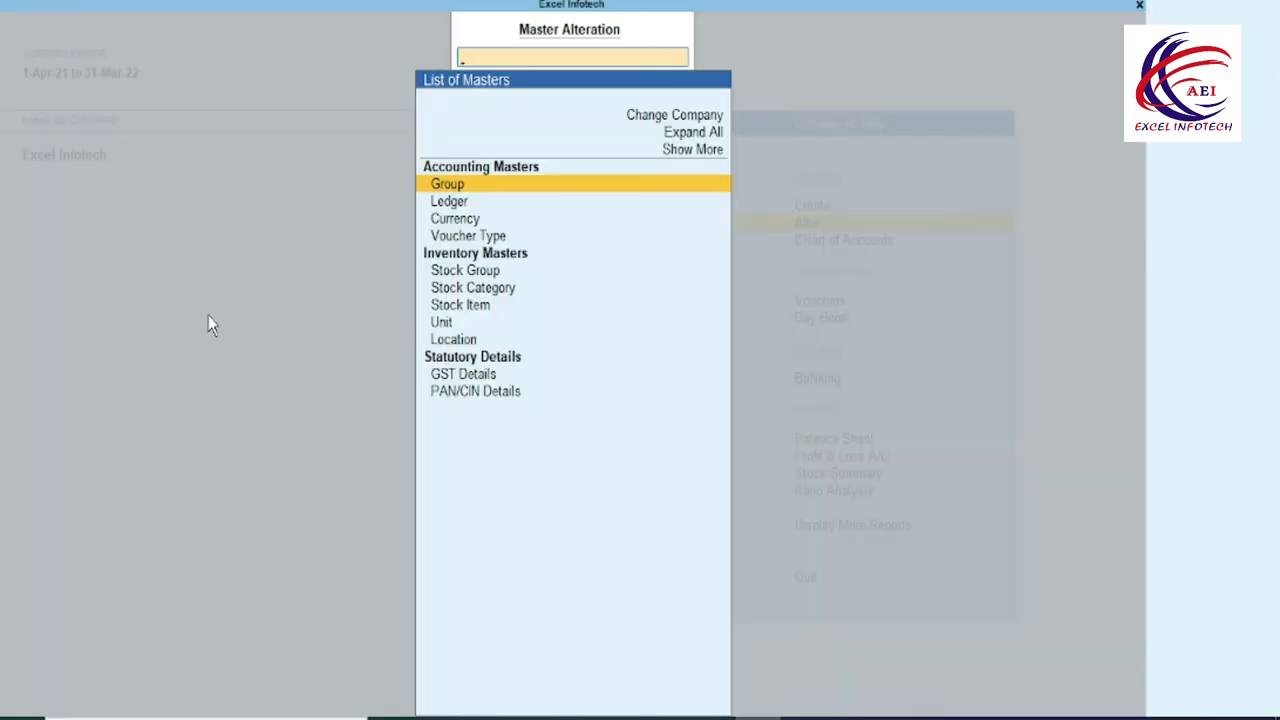
pyautogui.press('Down')
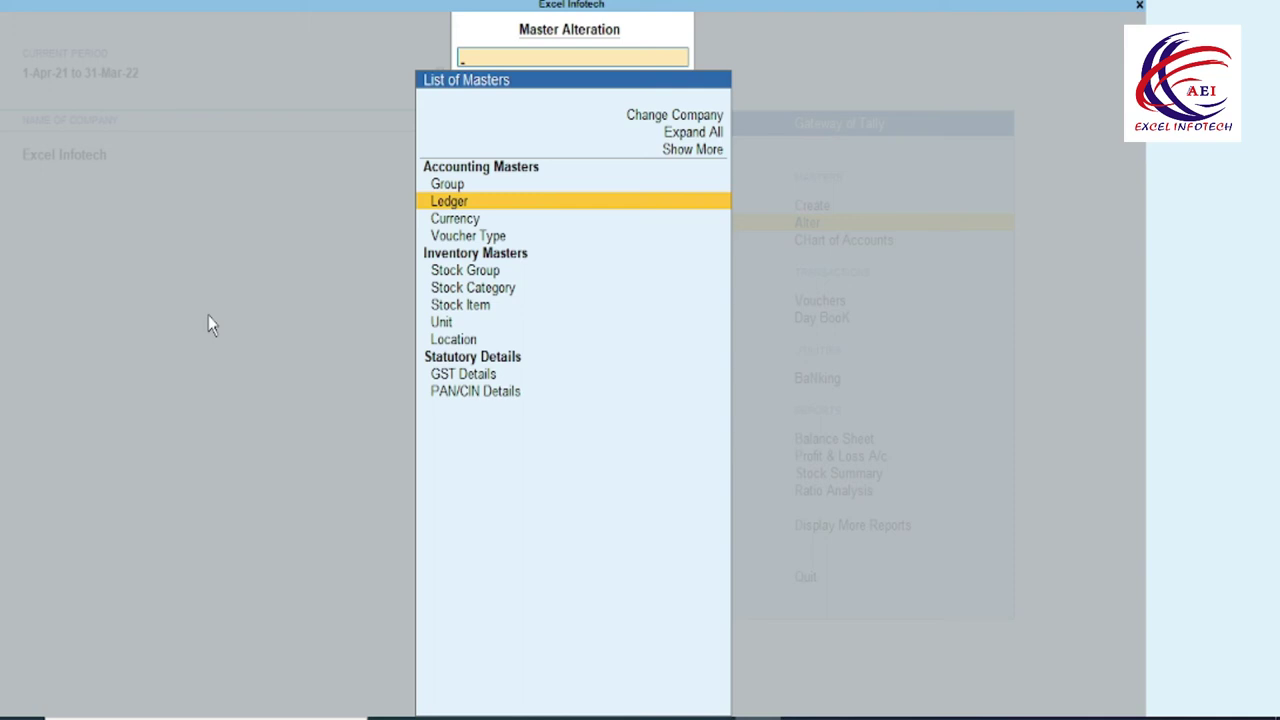
pyautogui.press('Return')
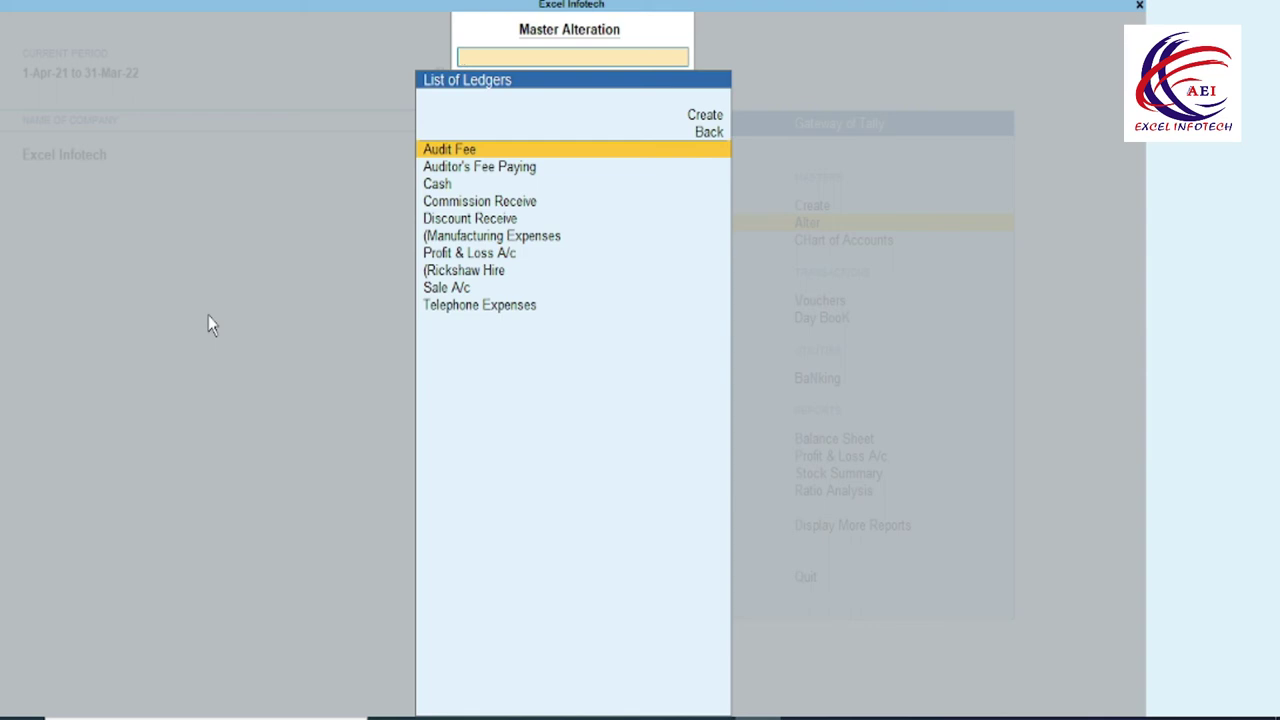
# - Open the Audit Fee ledger for alteration, keep its group Direct Incomes and type Not Applicable, and save it
pyautogui.press('Return')
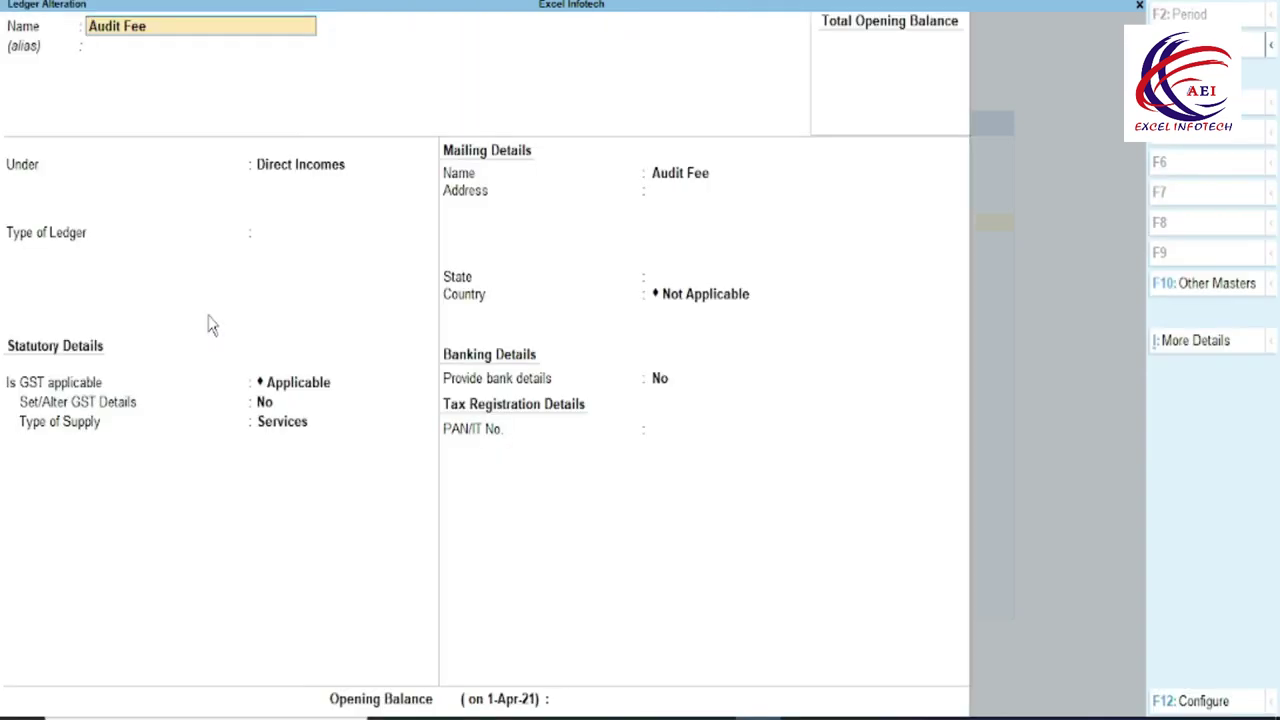
pyautogui.press('Return')
pyautogui.press('Return')
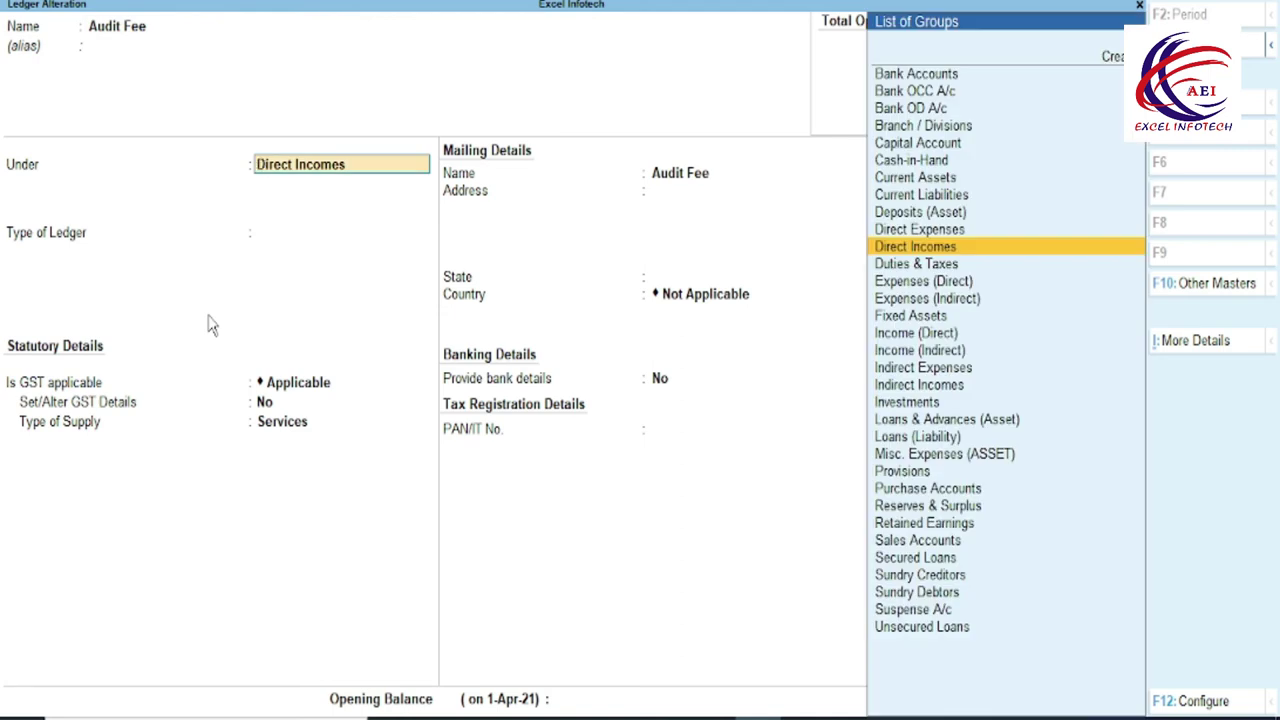
pyautogui.press('Up')
pyautogui.press('Down')
pyautogui.press('Return')
pyautogui.press('Return')
pyautogui.press('Return')
pyautogui.press('Return')
pyautogui.press('Return')
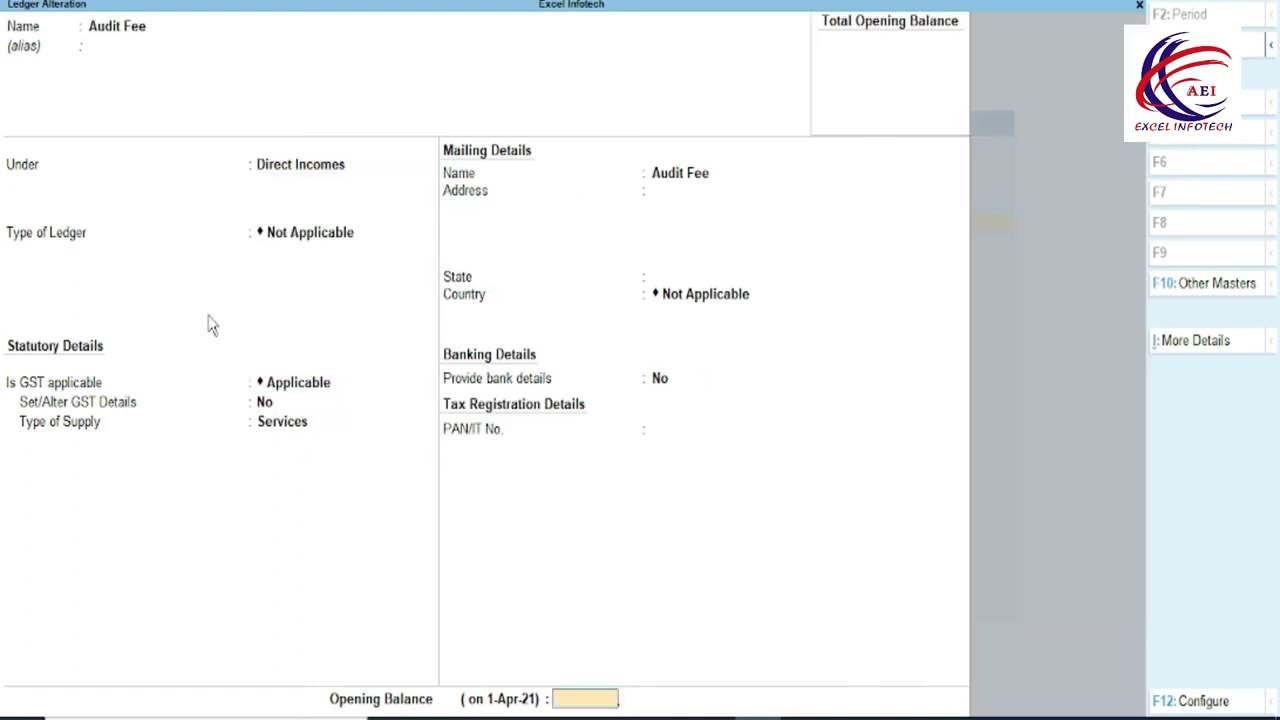
pyautogui.press('Return')
pyautogui.press('Return')
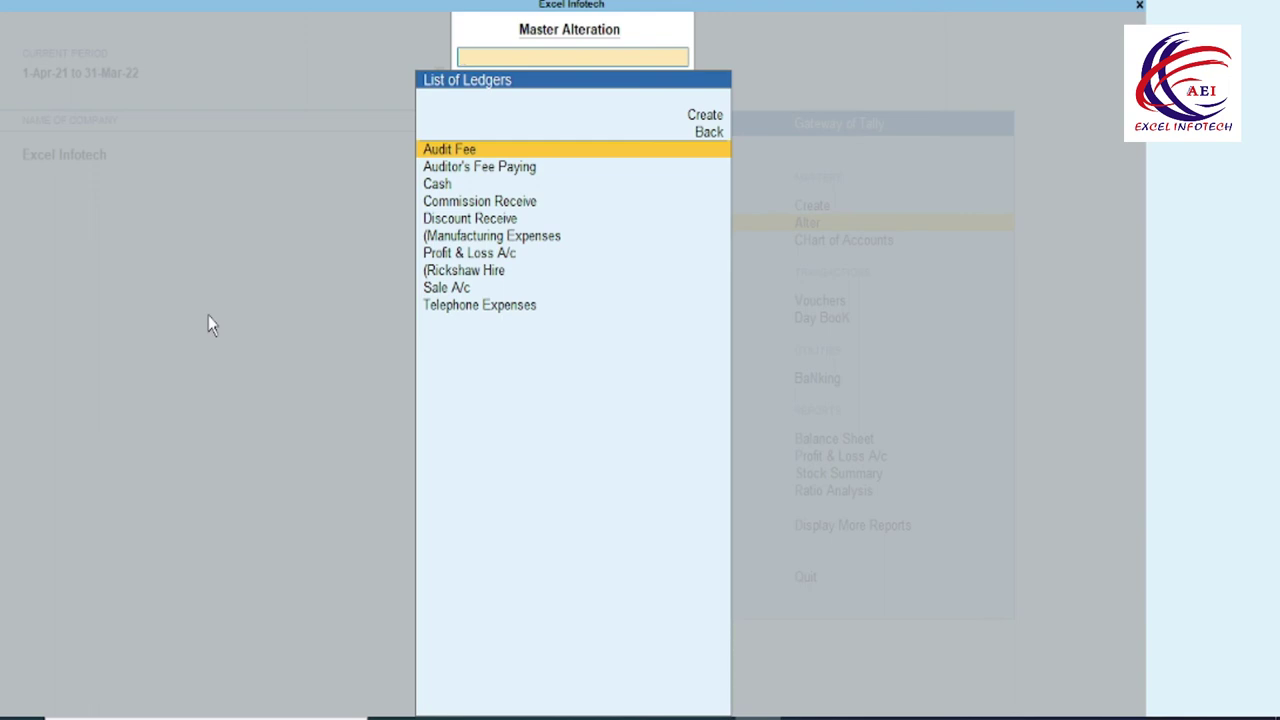
# - Reopen the Audit Fee ledger for alteration and delete it
pyautogui.press('Return')
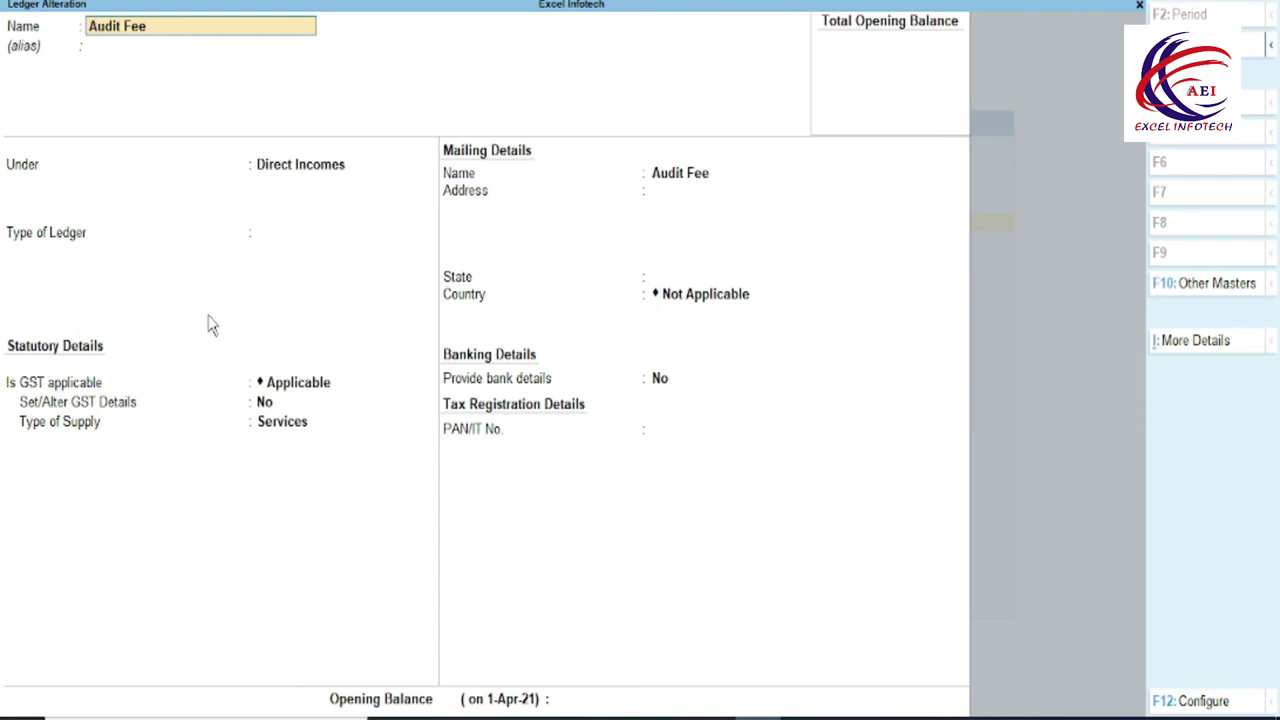
pyautogui.press('alt')
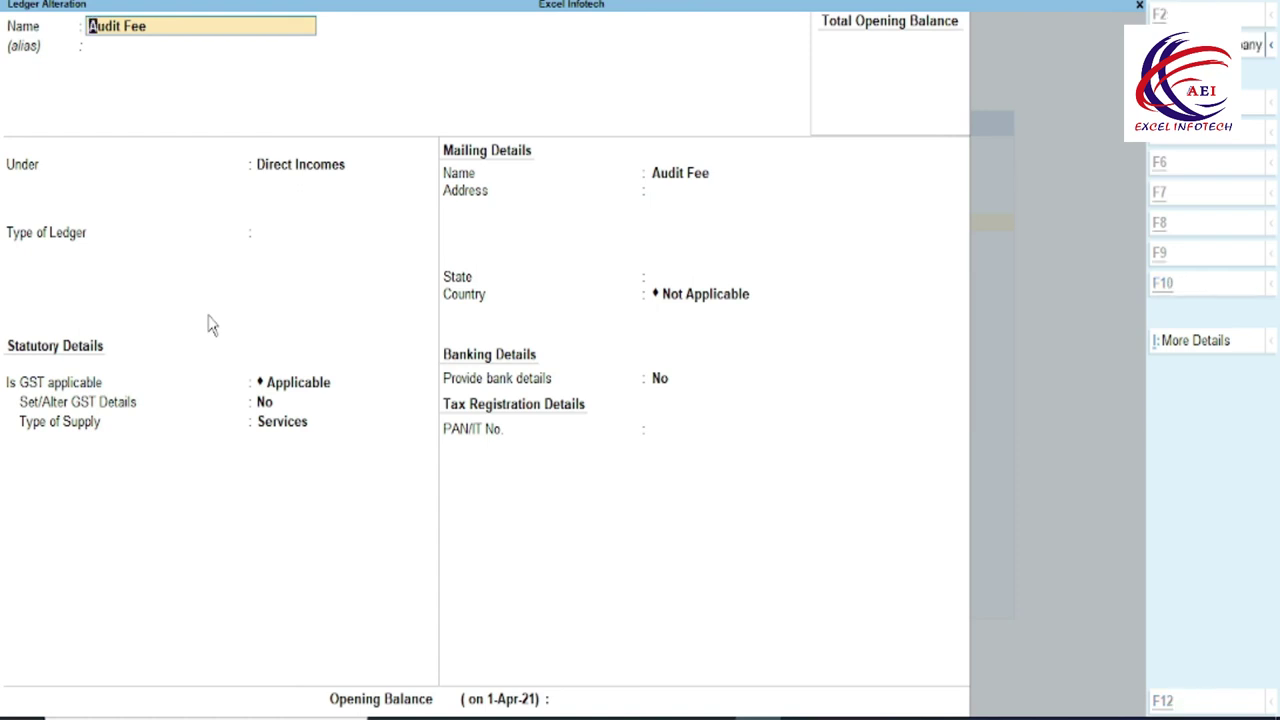
pyautogui.hotkey('alt', 'd')
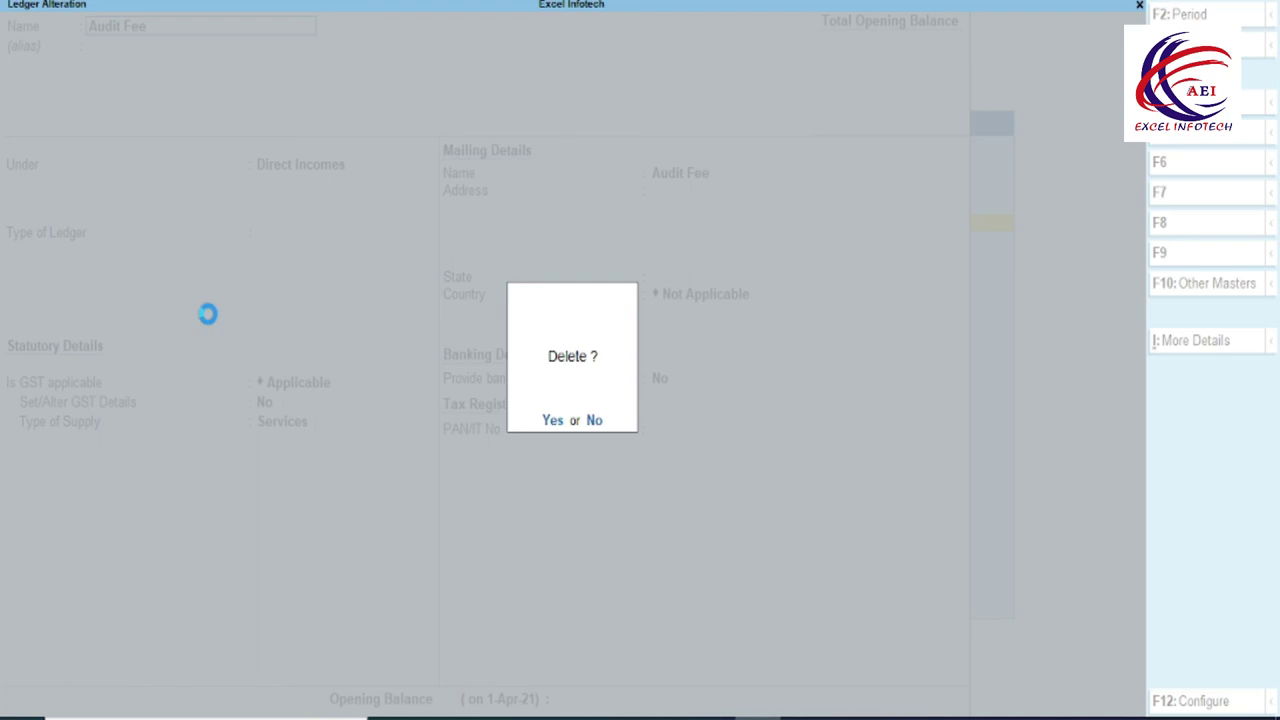
pyautogui.press('y')
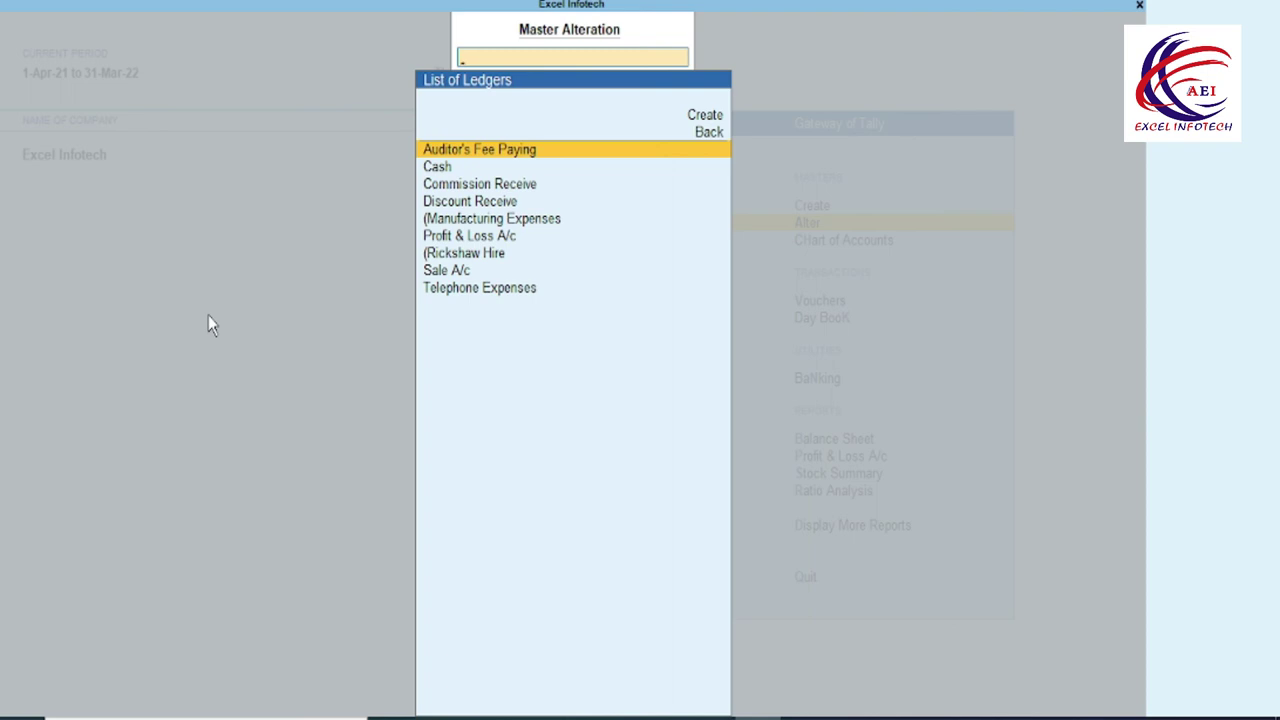
# - Point out the predefined Cash and Profit & Loss A/c ledgers in the list of ledgers
pyautogui.click(445, 172)
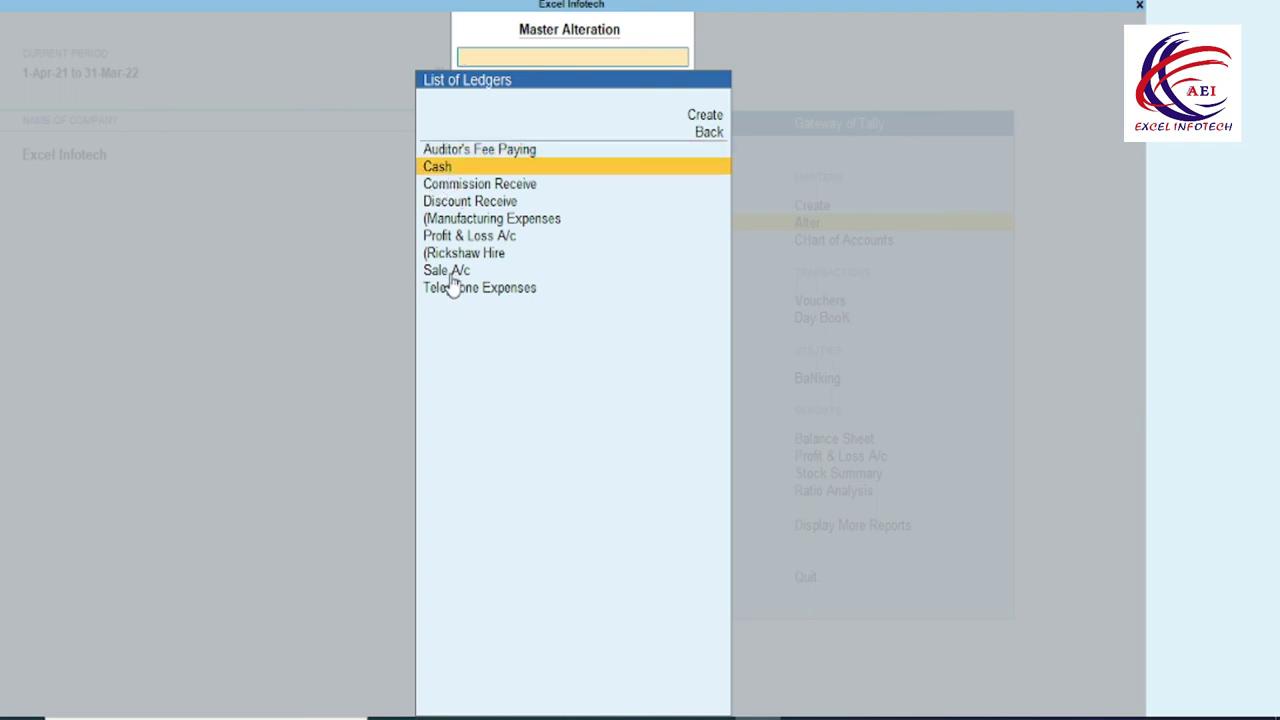
pyautogui.click(468, 238)
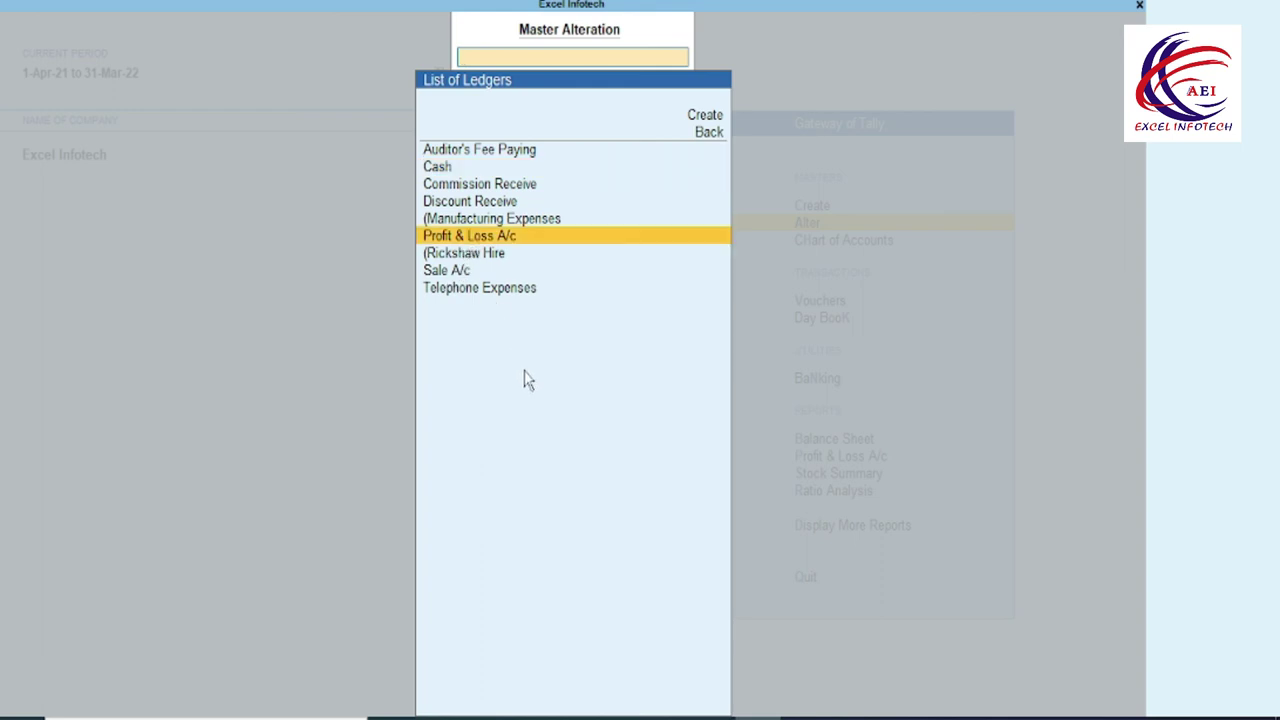
pyautogui.click(446, 170)
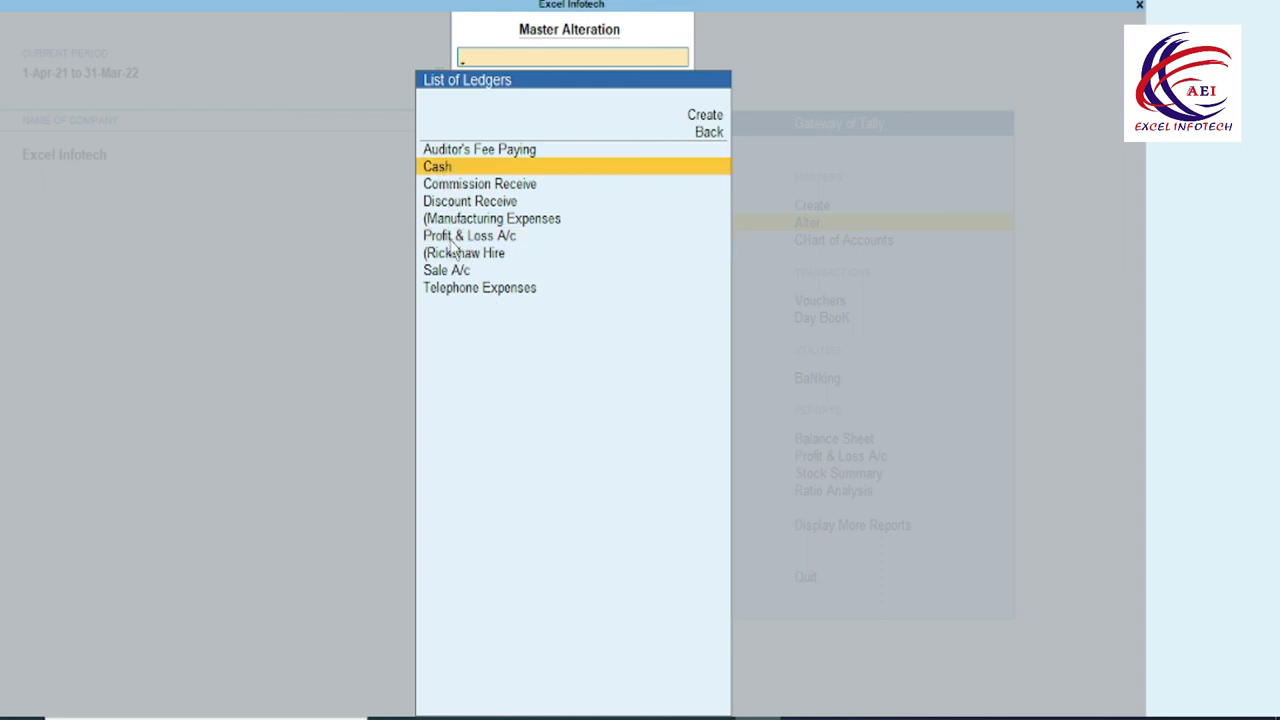
pyautogui.click(453, 238)
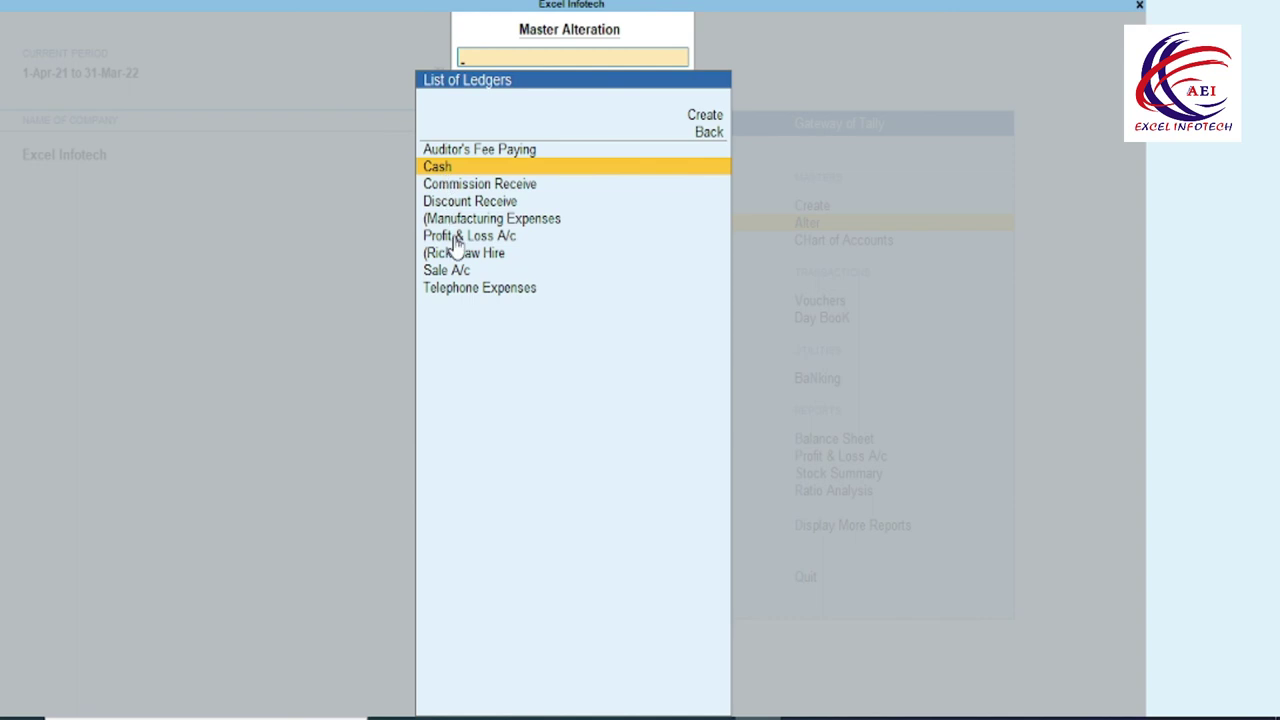